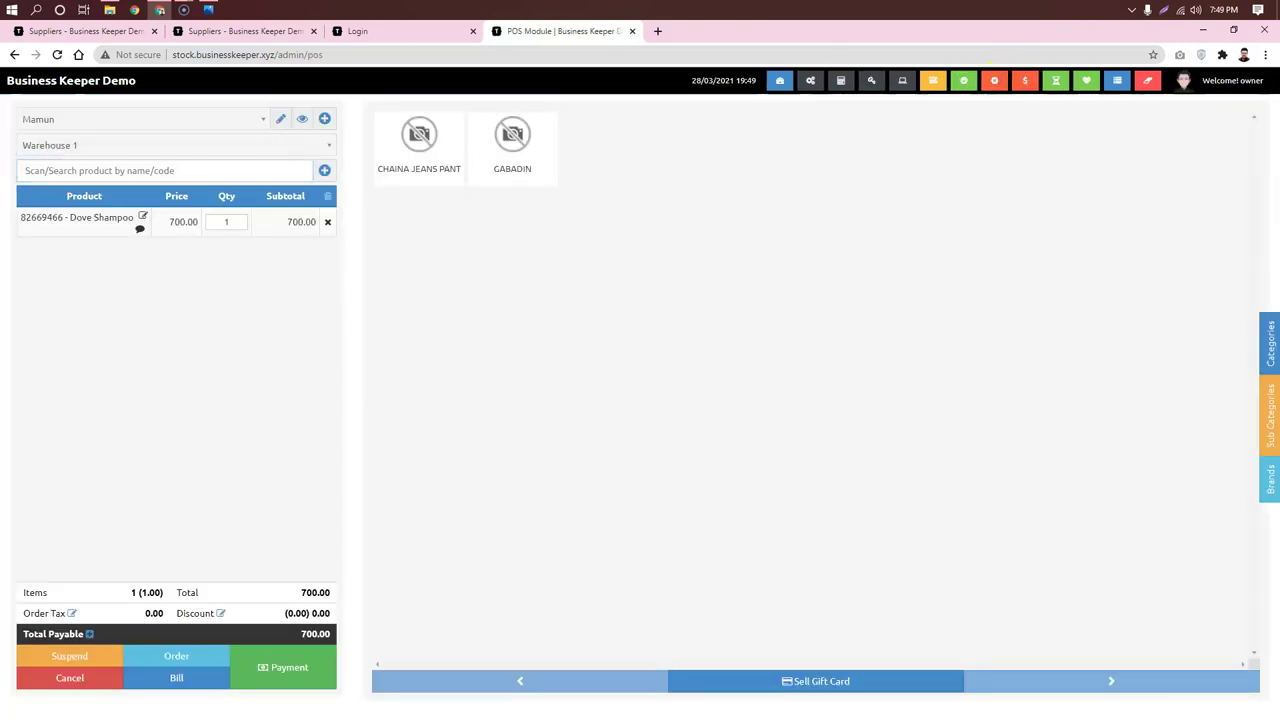
# - Remove Dove Shampoo from the current sale, cancel the sale, and reload the POS page
pyautogui.click(327, 222)
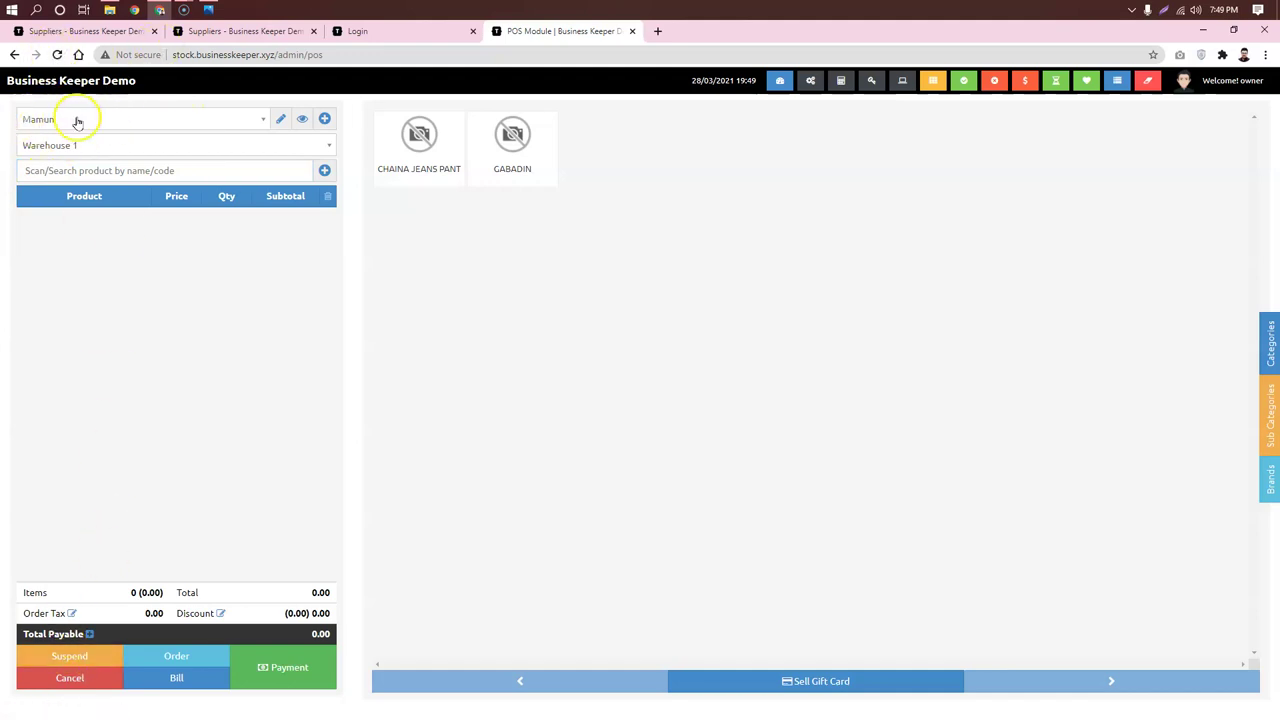
pyautogui.click(68, 677)
pyautogui.click(665, 132)
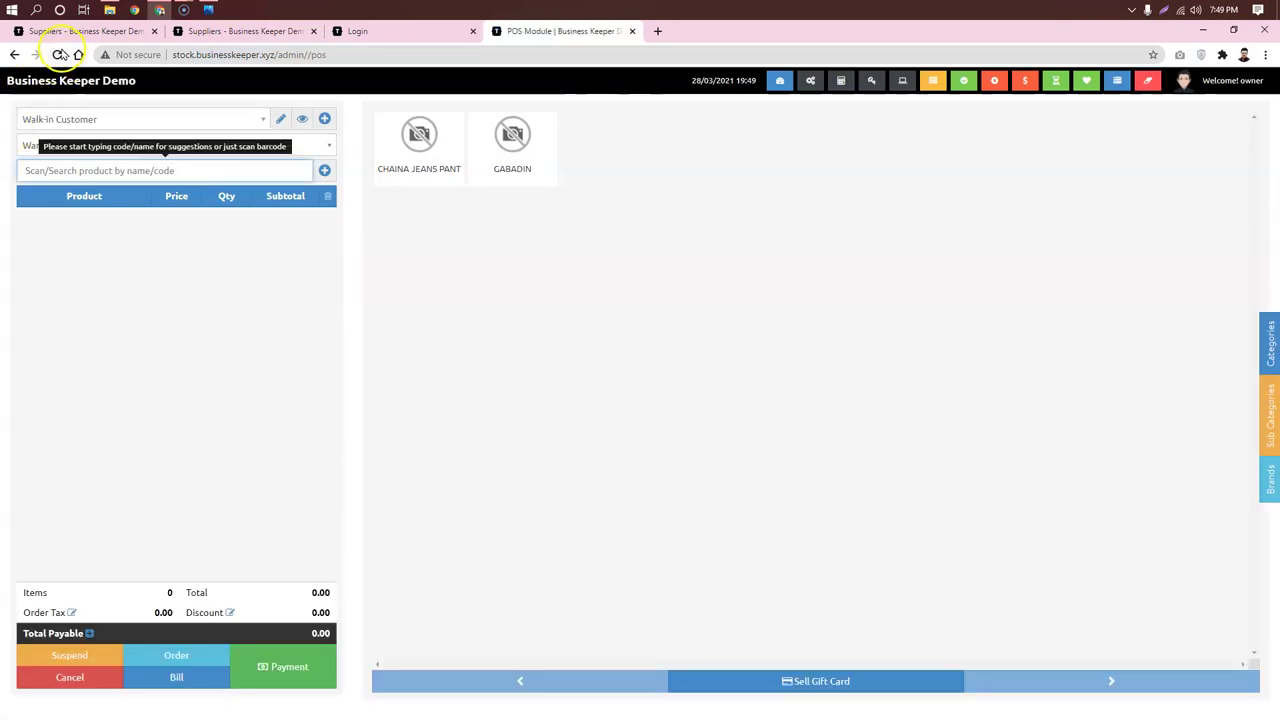
pyautogui.click(60, 54)
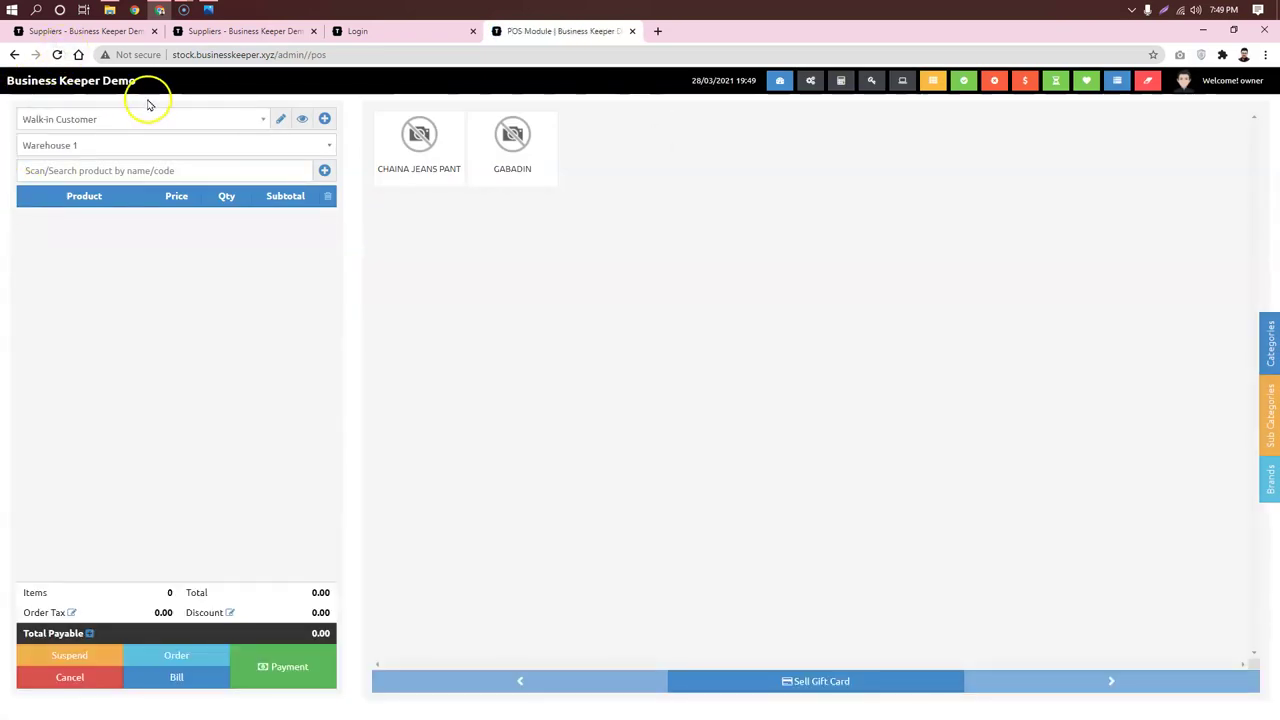
# - Search the customers for "ma" and choose Software Bazar Bangladesh as the sale's customer
pyautogui.click(136, 122)
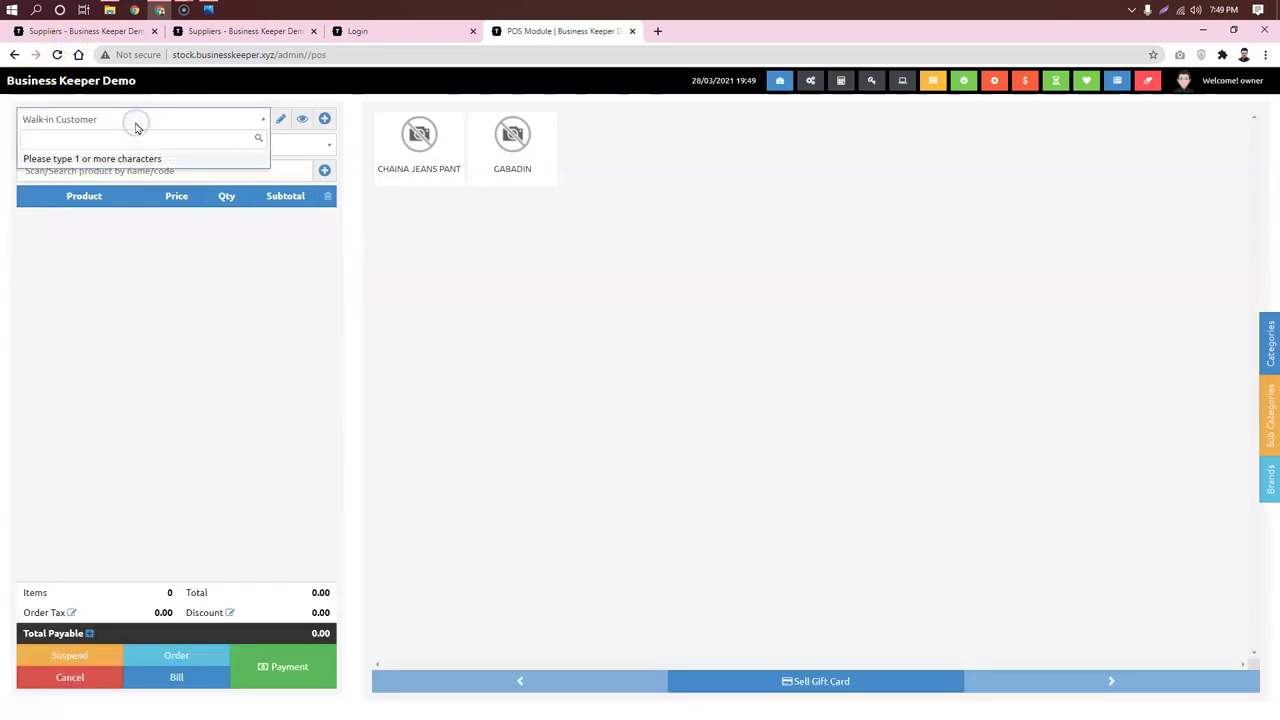
pyautogui.click(100, 122)
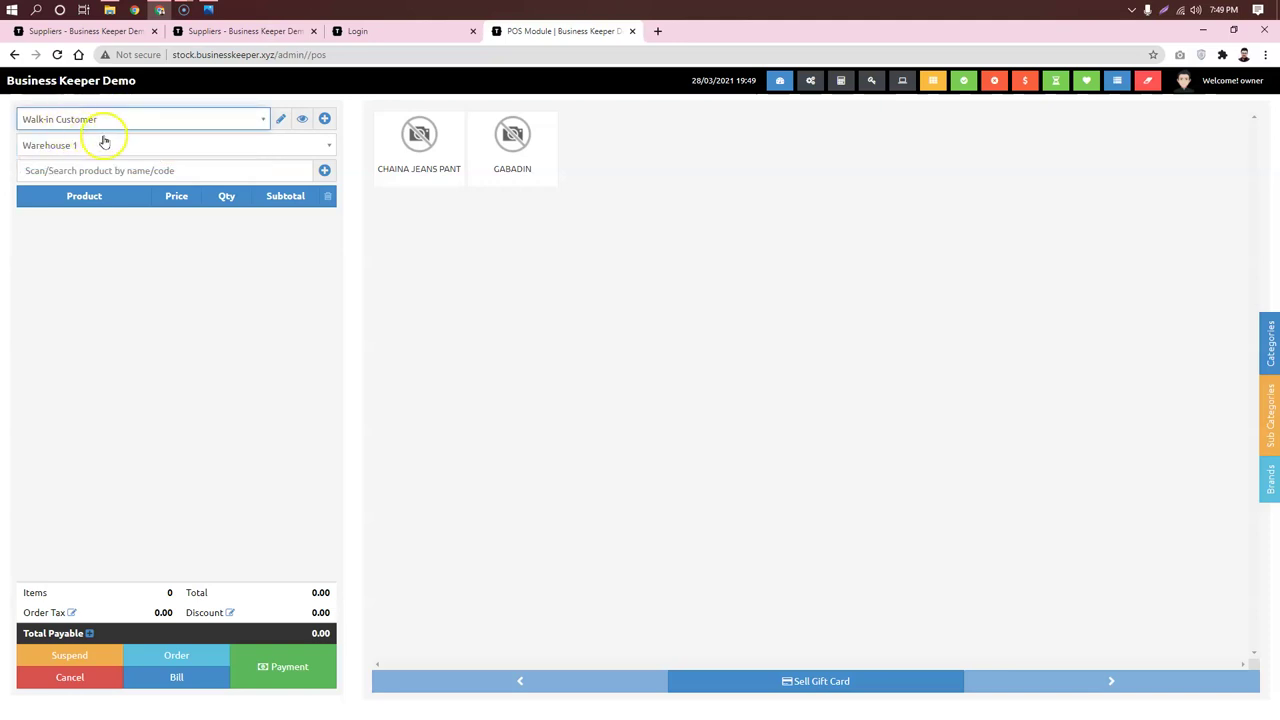
pyautogui.click(172, 124)
pyautogui.write('ma')
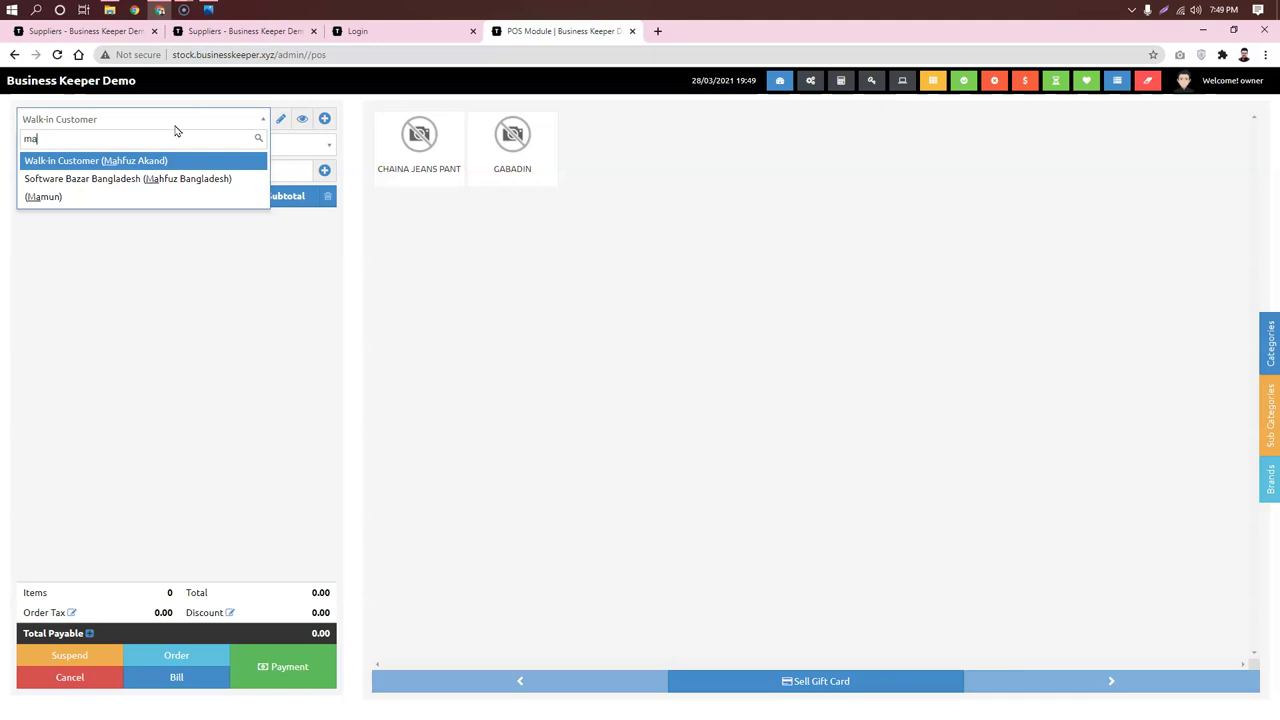
pyautogui.press('Down')
pyautogui.press('Down')
pyautogui.press('Up')
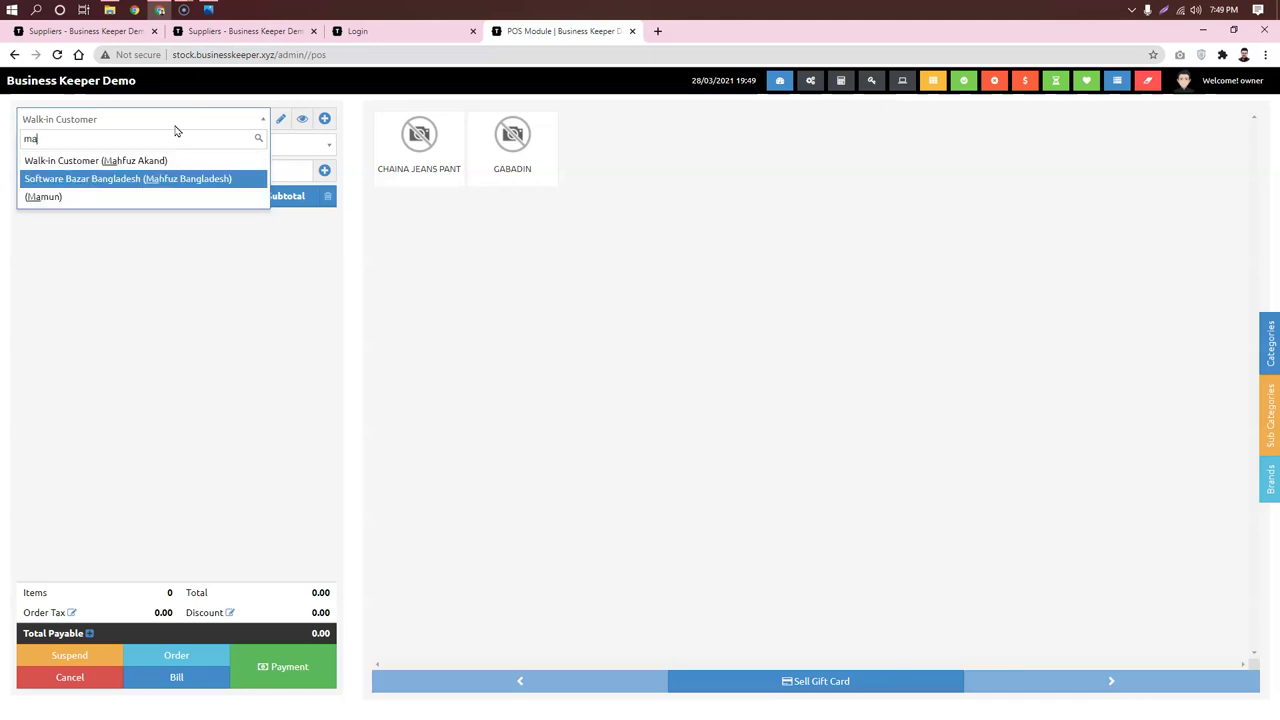
pyautogui.click(154, 178)
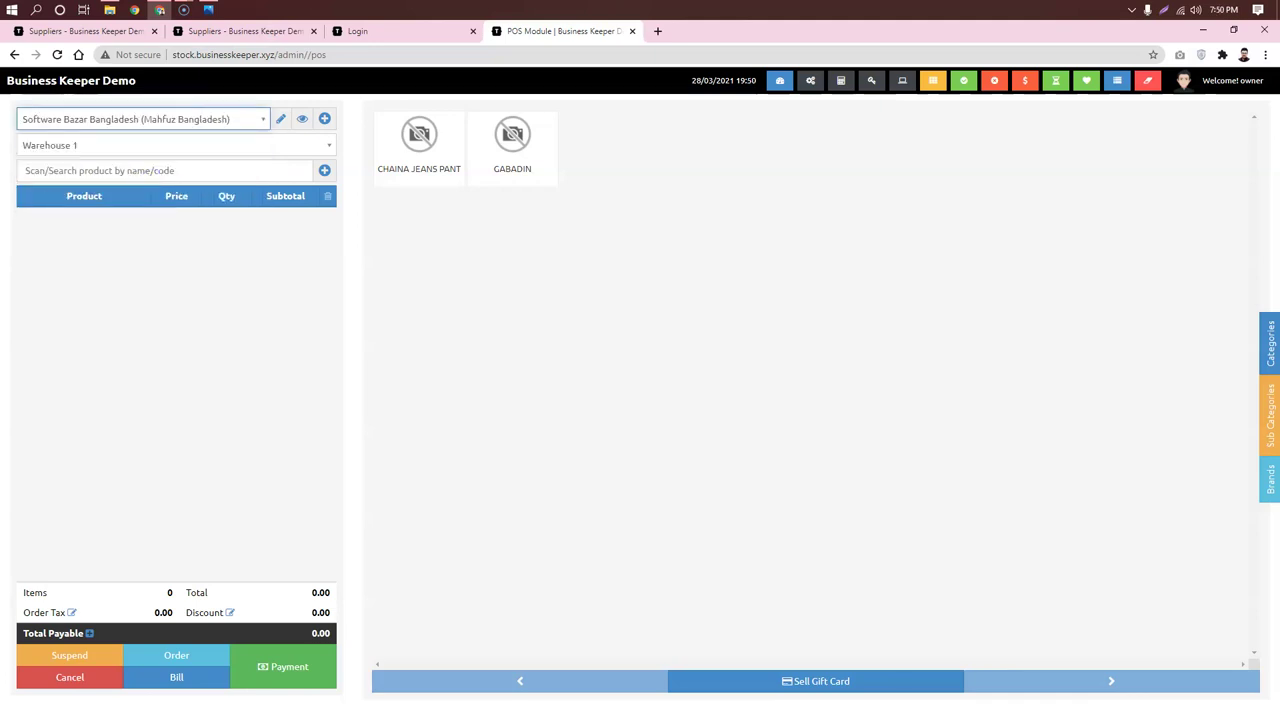
# - Review the available warehouses and select Warehouse 1 for the sale
pyautogui.click(291, 148)
pyautogui.click(288, 145)
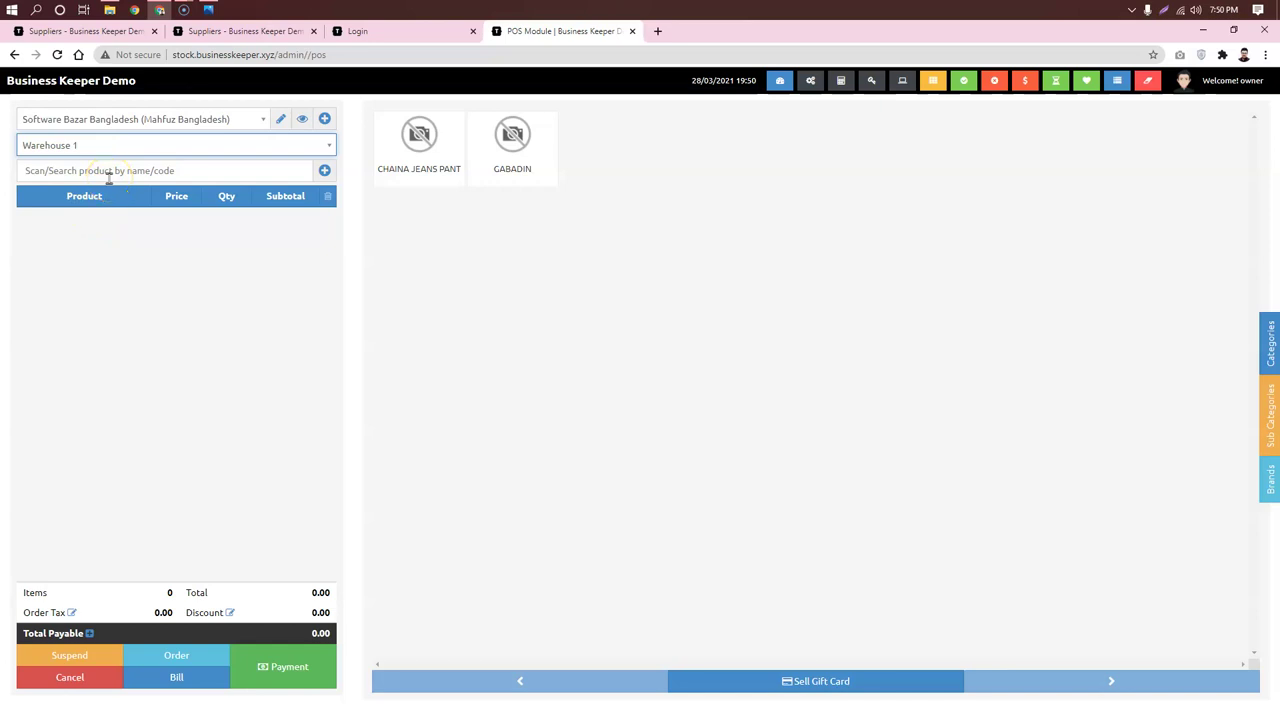
pyautogui.click(53, 199)
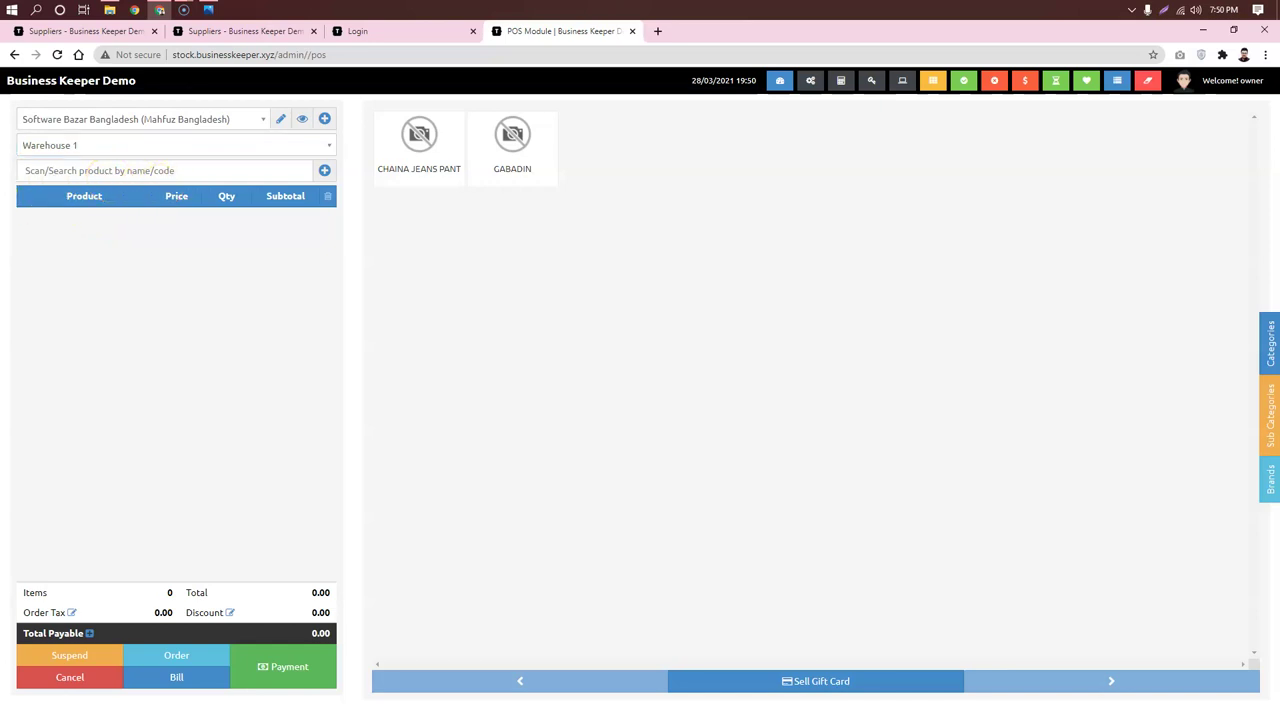
pyautogui.click(287, 146)
pyautogui.click(170, 166)
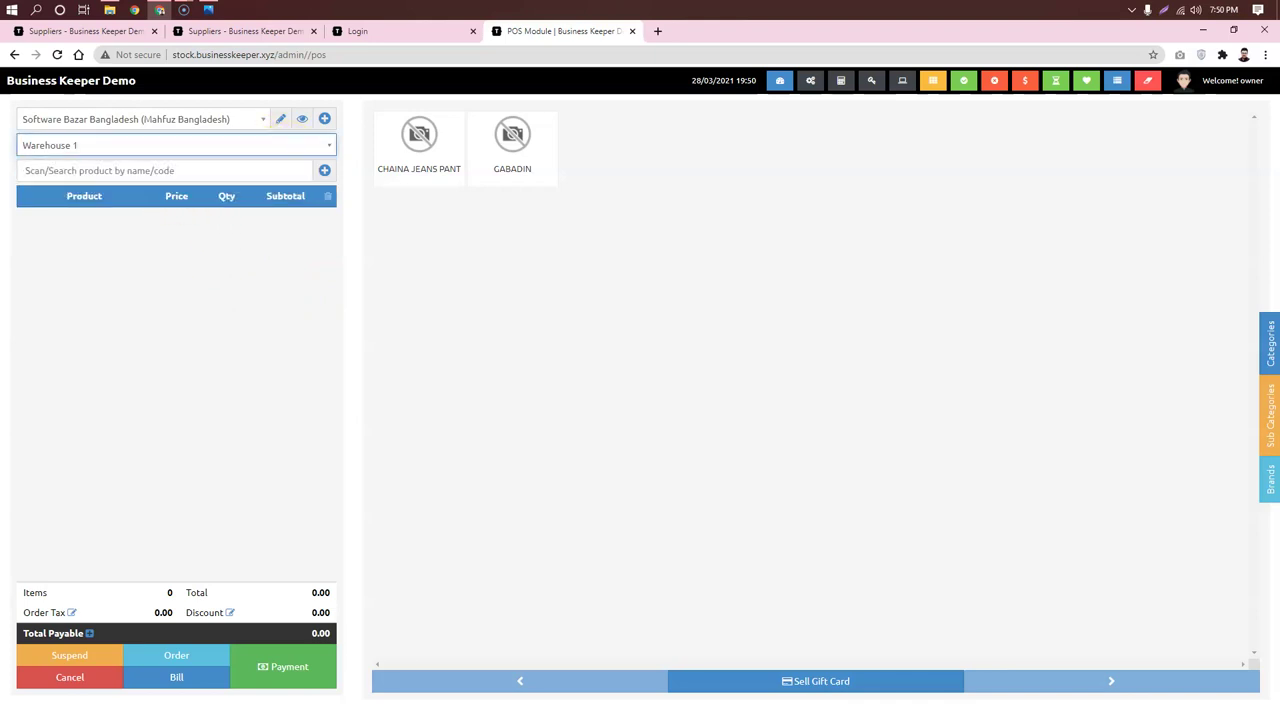
pyautogui.click(215, 152)
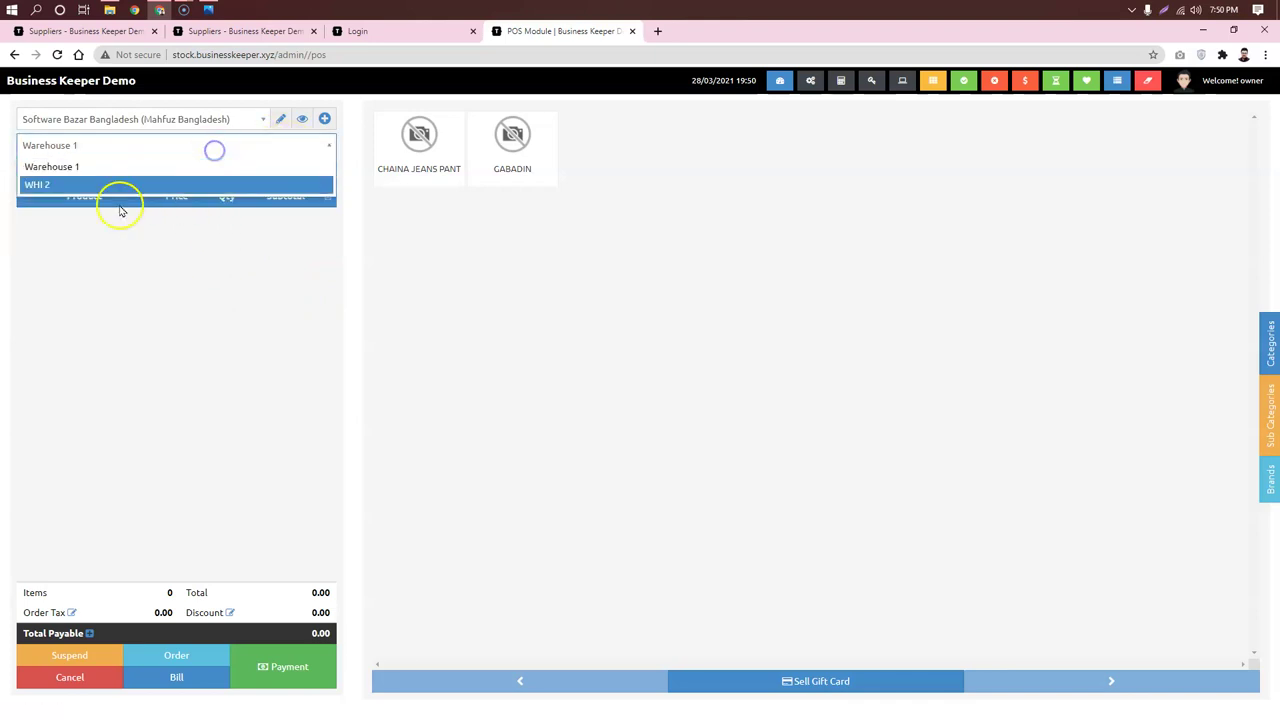
pyautogui.click(40, 166)
# - Find Dove Shampoo and Olympic Buiscuit through the product search and add both to the sale
pyautogui.click(152, 170)
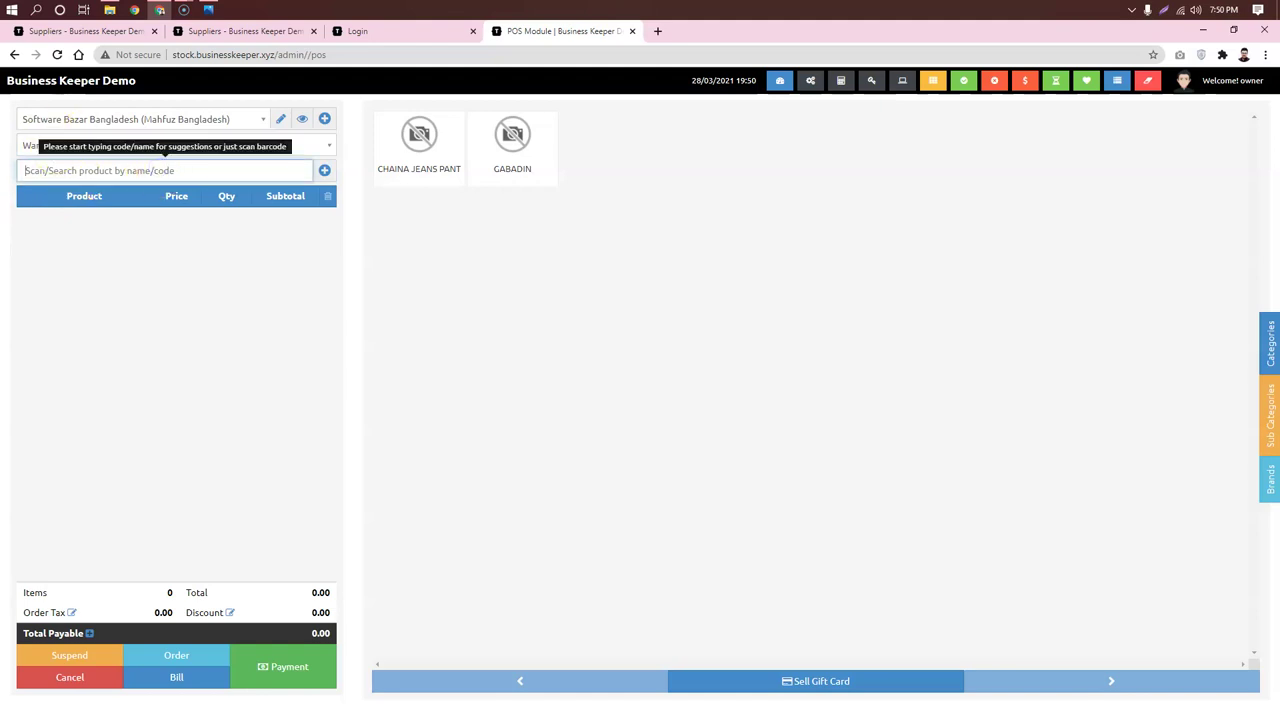
pyautogui.click(167, 172)
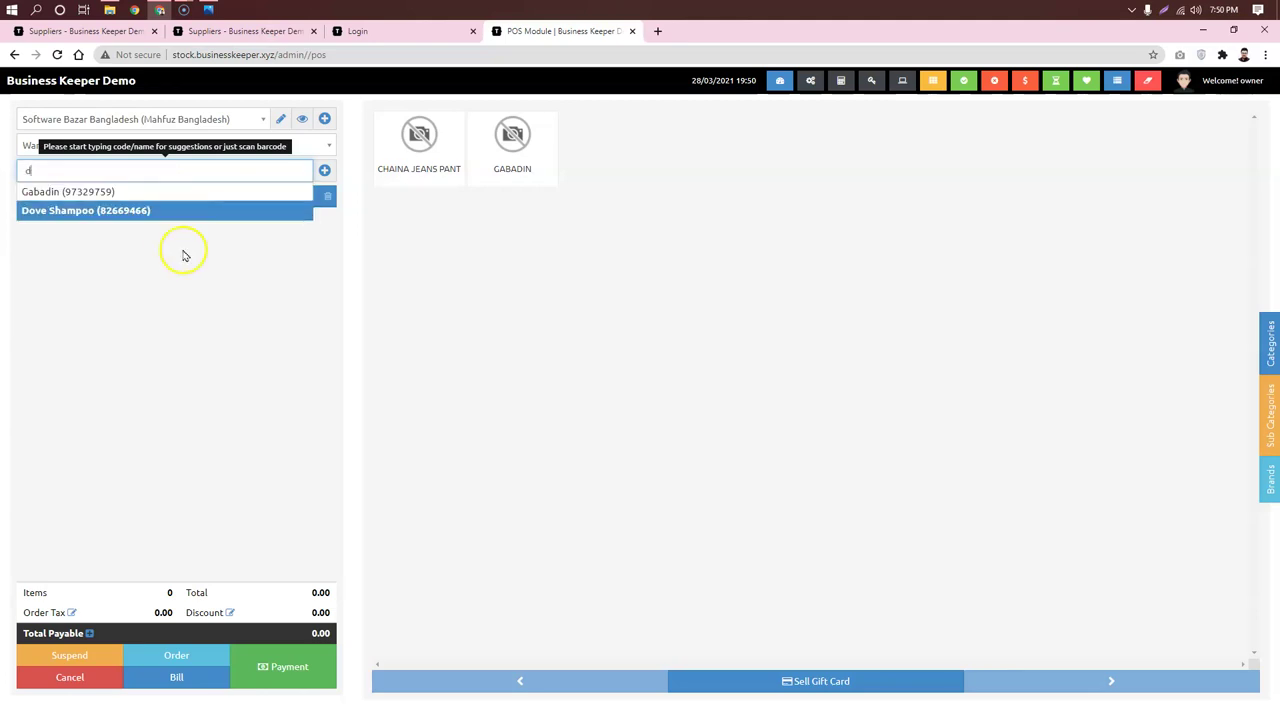
pyautogui.click(82, 212)
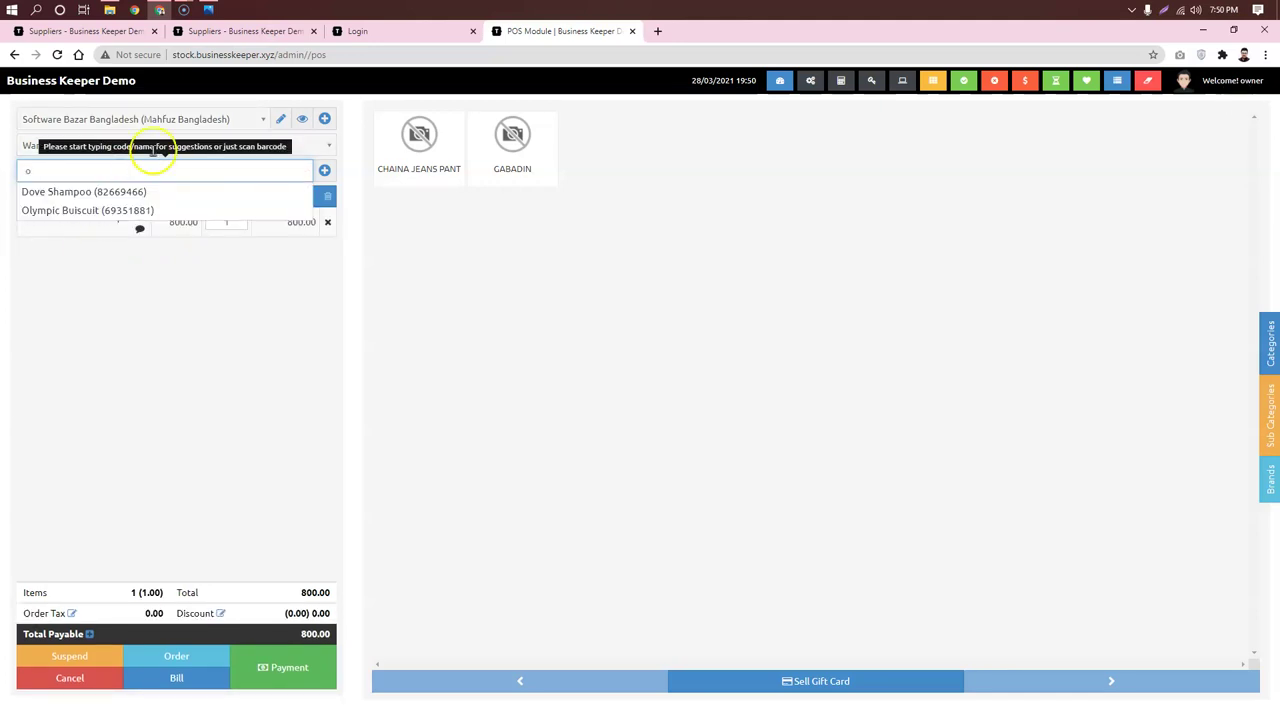
pyautogui.click(84, 211)
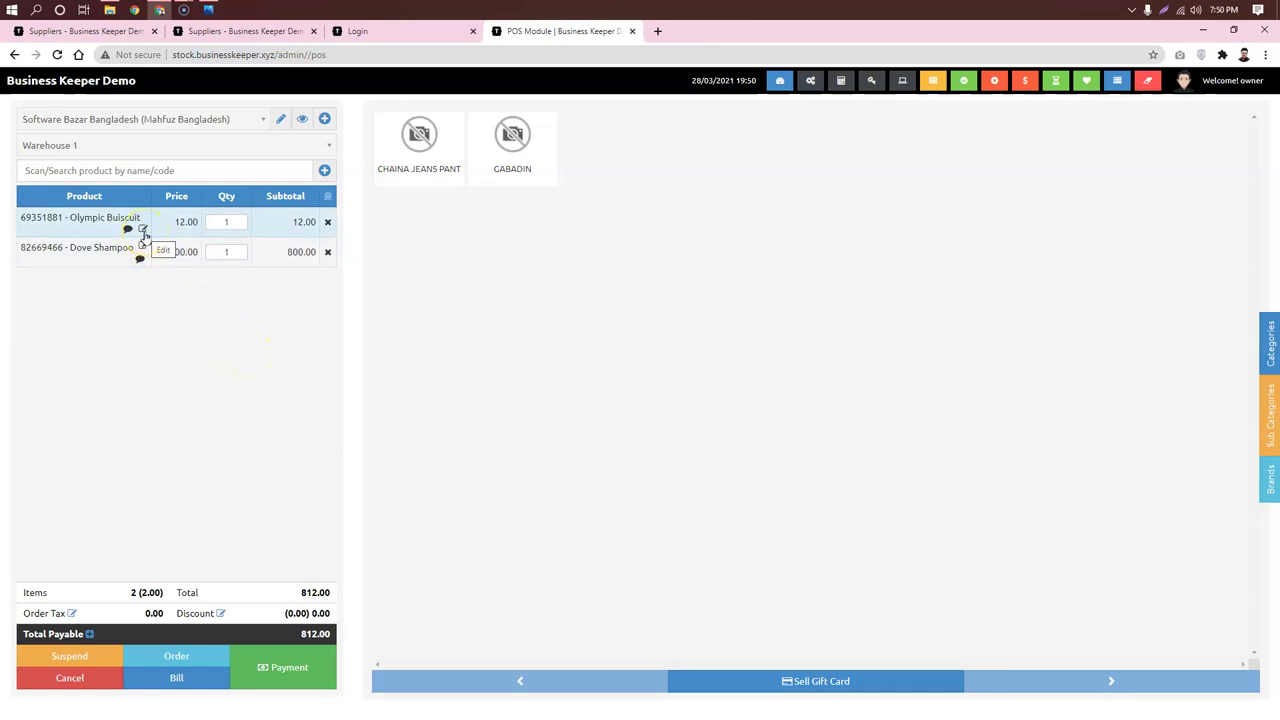
# - Give the Olympic Buiscuit line a product discount of 1
pyautogui.moveTo(177, 230); pyautogui.dragTo(190, 384)
pyautogui.click(143, 230)
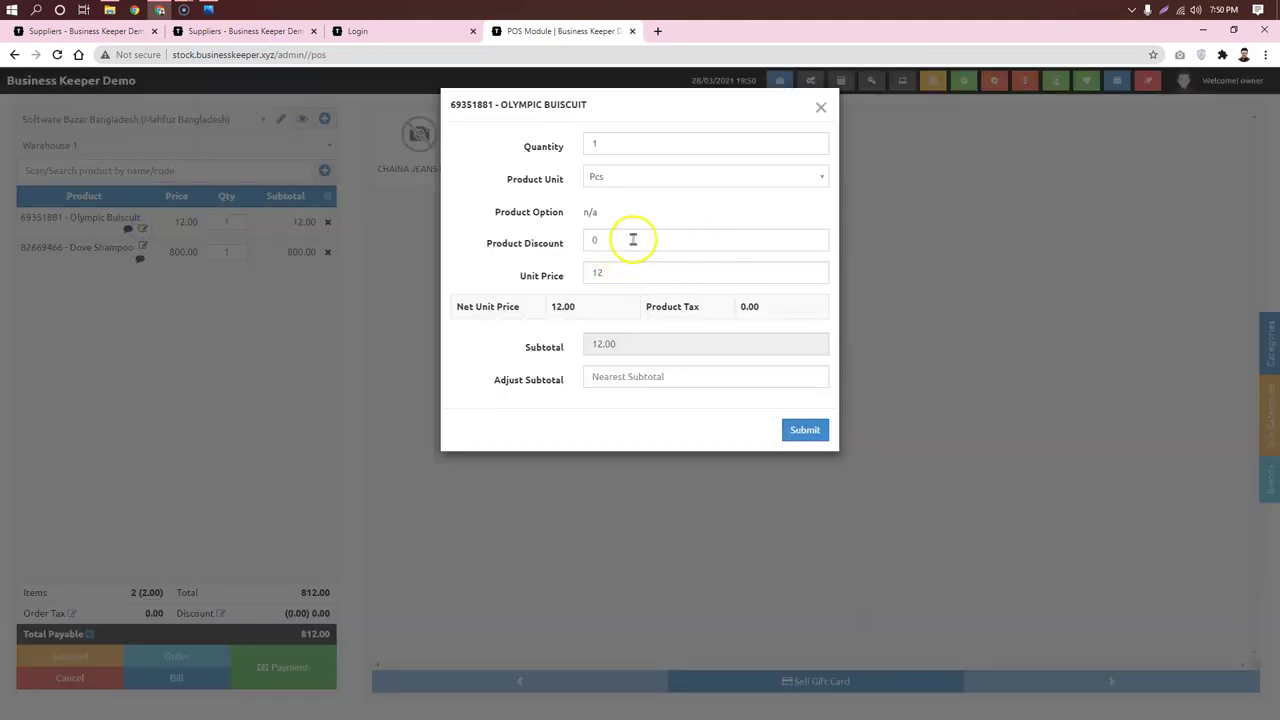
pyautogui.doubleClick(586, 240)
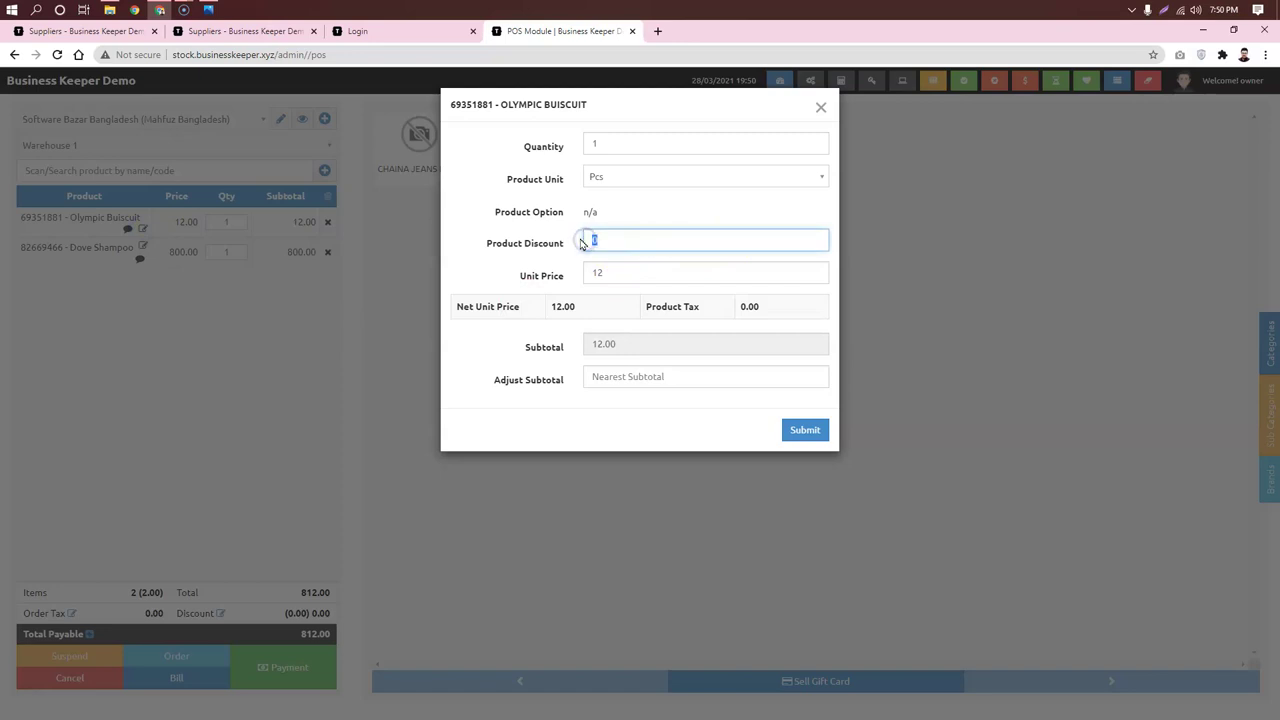
pyautogui.click(807, 430)
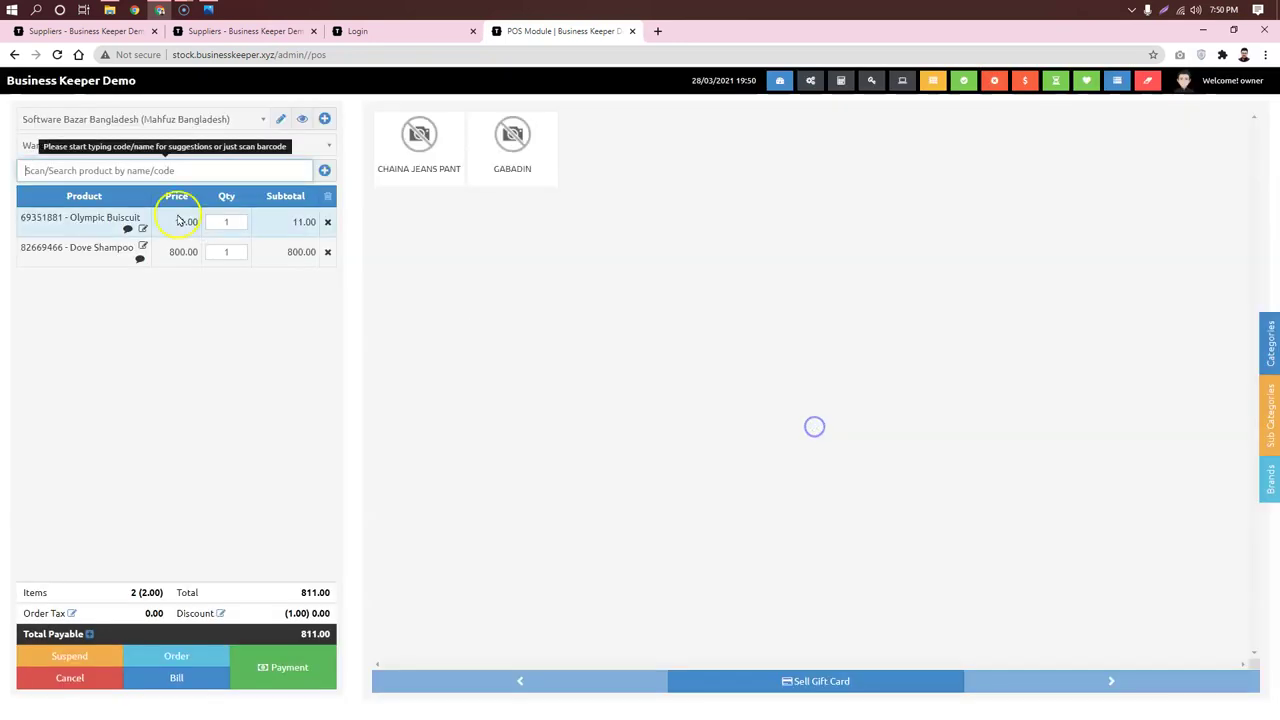
# - Set the quantity of the Olympic Buiscuit line to 2
pyautogui.click(218, 221)
pyautogui.write('0')
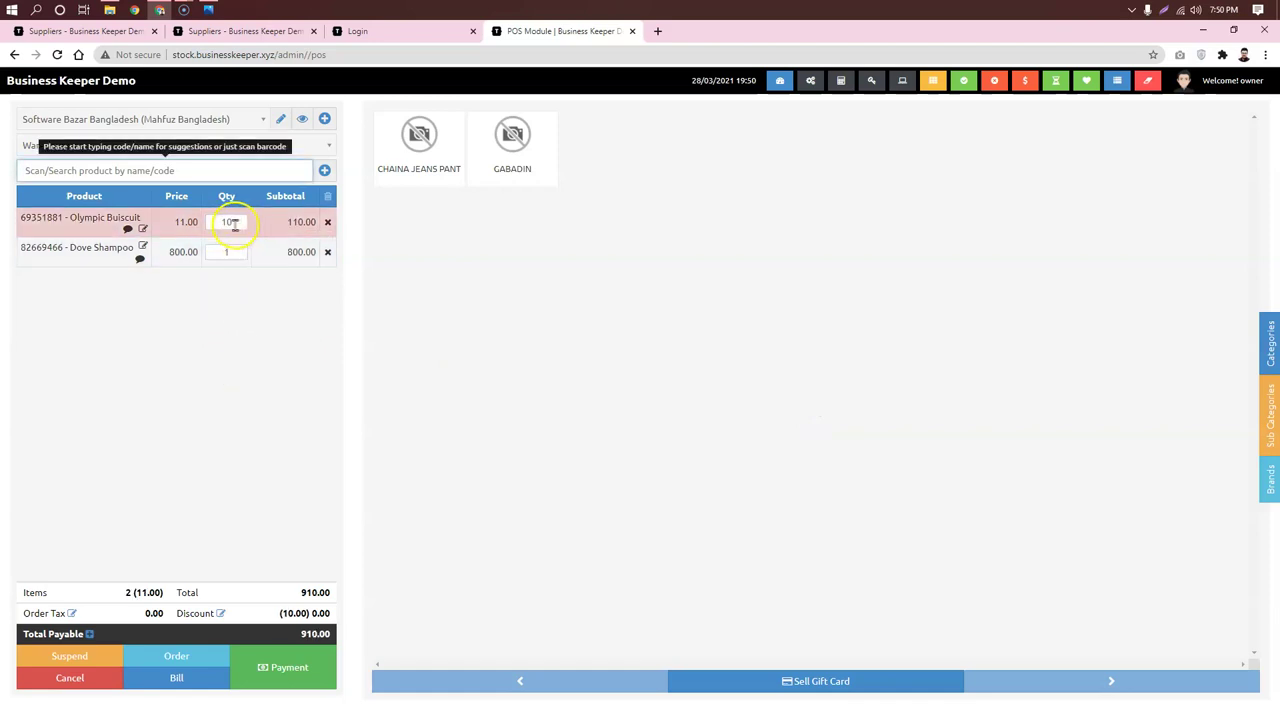
pyautogui.click(236, 223)
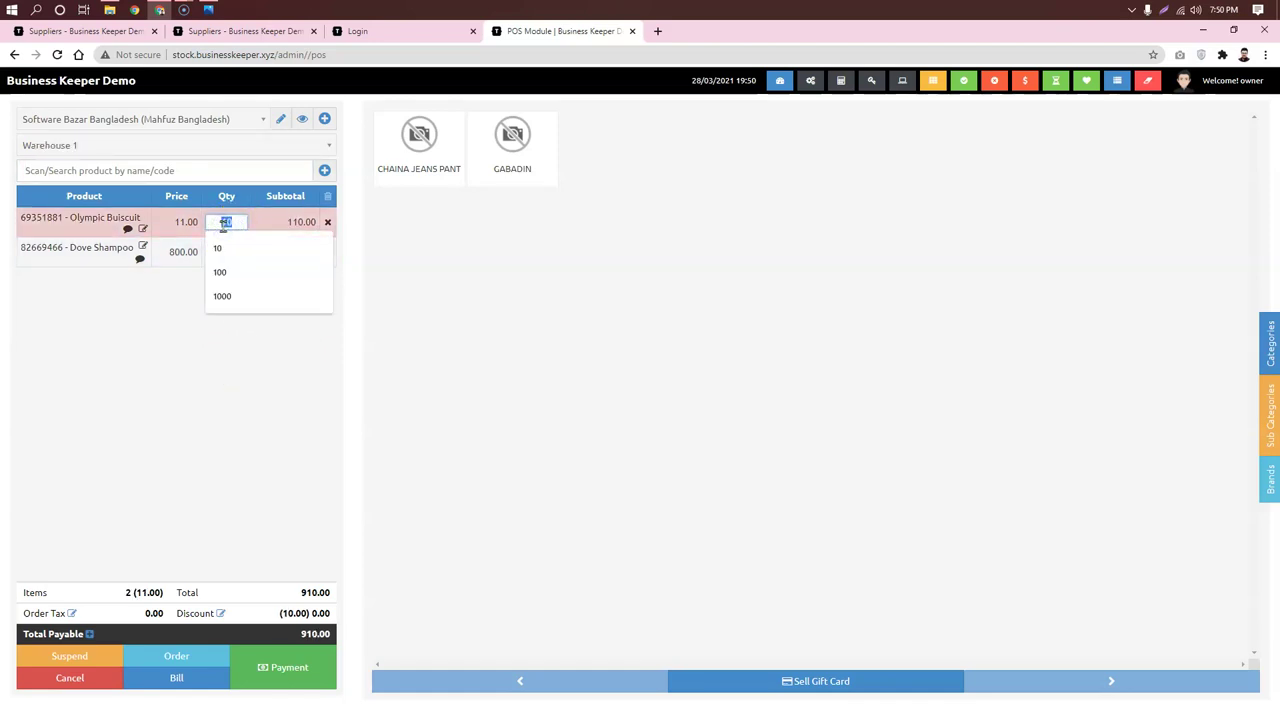
pyautogui.press('BackSpace')
pyautogui.write('2')
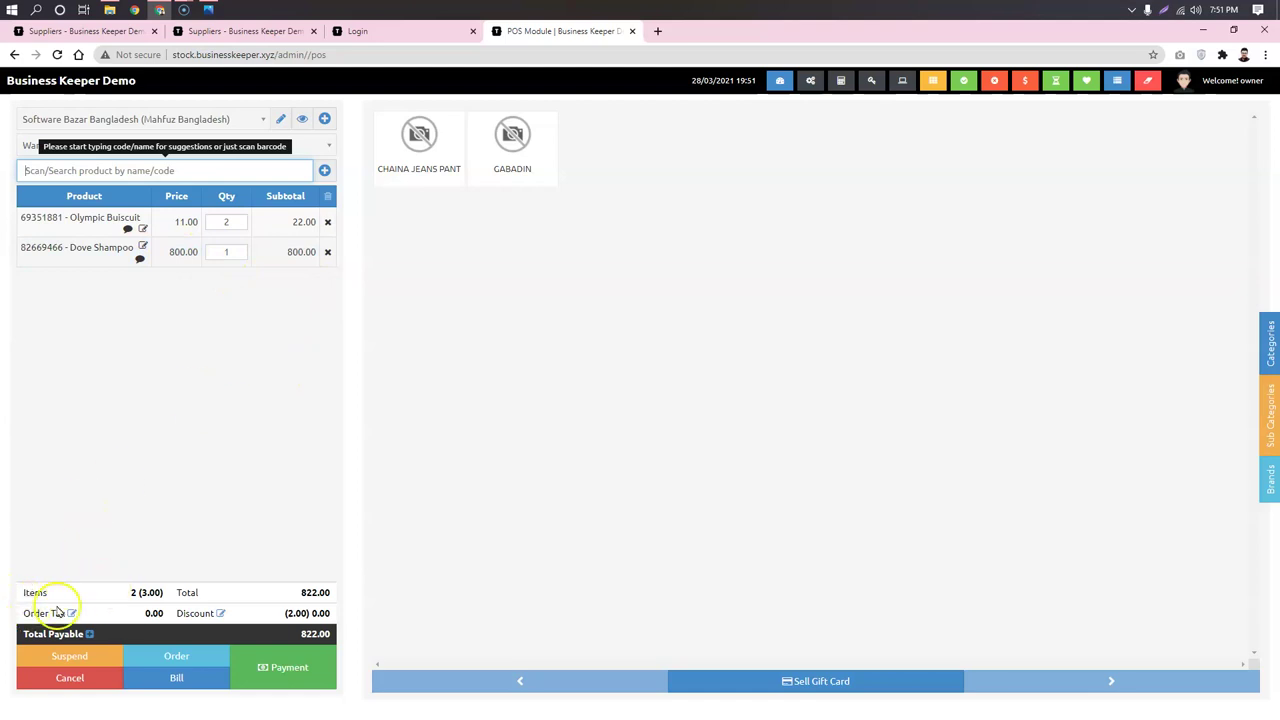
# - Apply an order discount of 2 to the whole sale
pyautogui.click(146, 592)
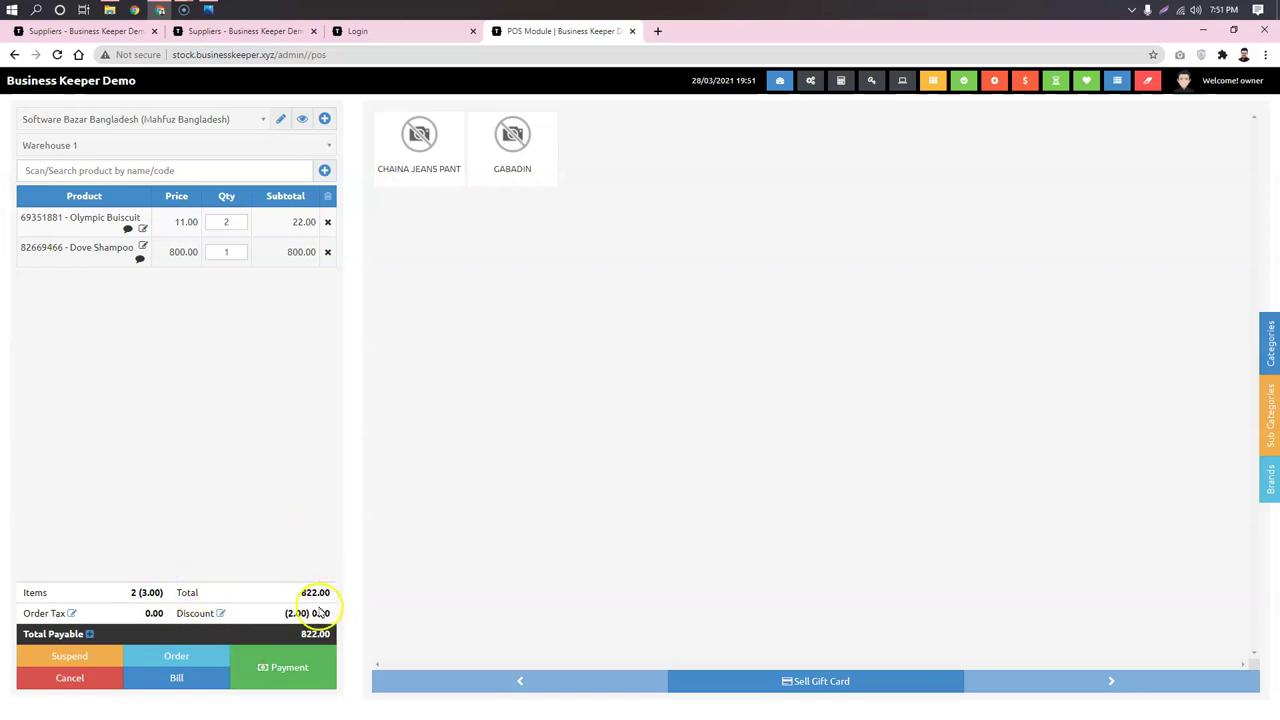
pyautogui.click(219, 613)
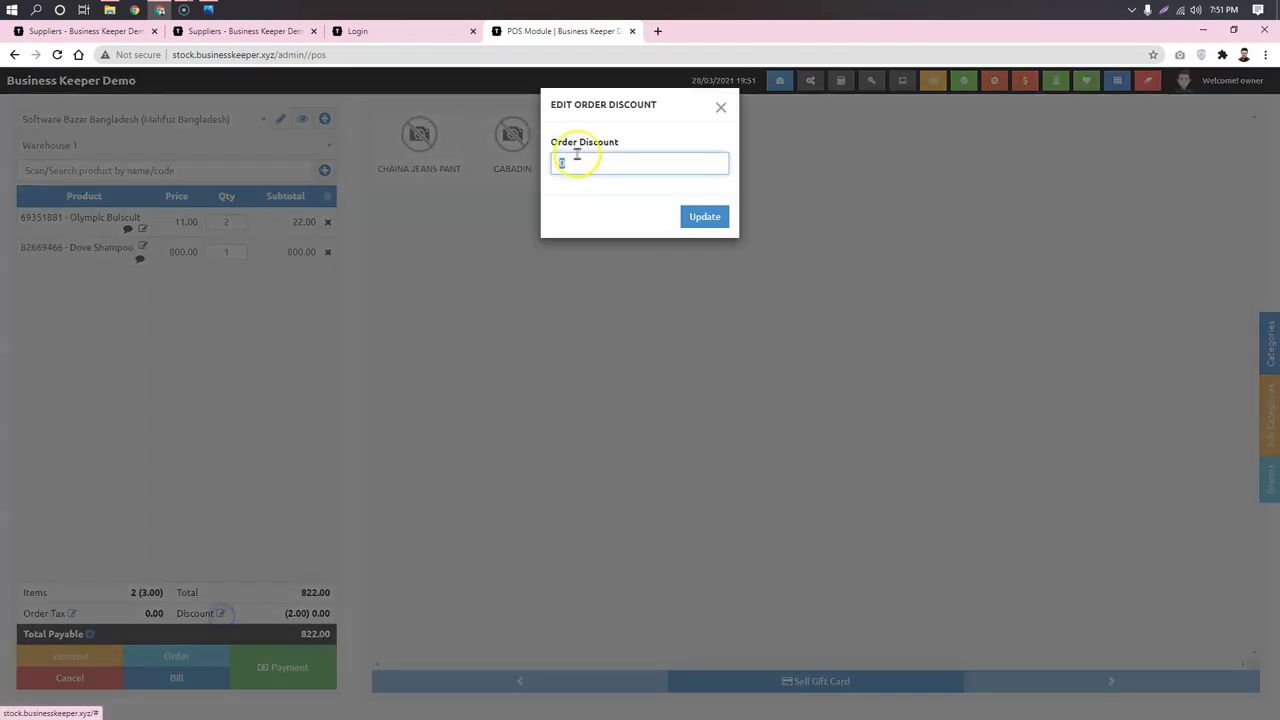
pyautogui.click(708, 218)
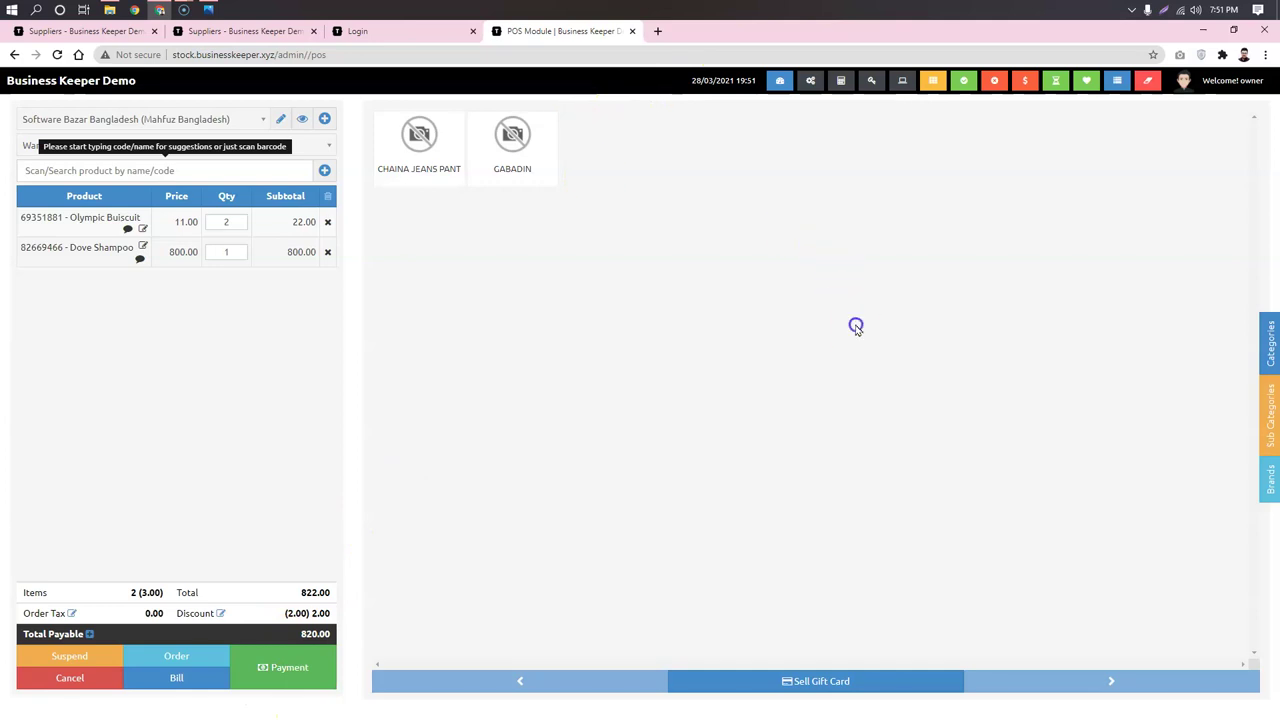
pyautogui.click(643, 111)
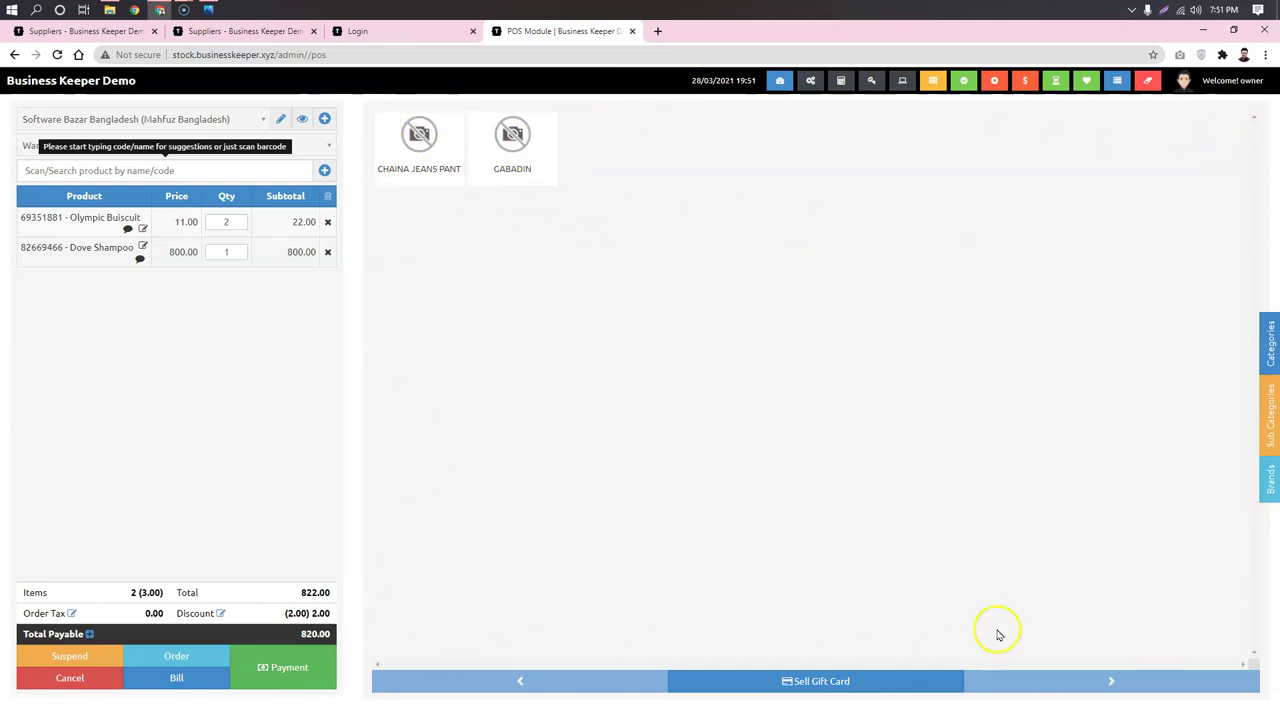
# - Show the product category containing Samsung A51, 6/128 GB and try to add that phone to the sale
pyautogui.click(1270, 338)
pyautogui.click(1094, 220)
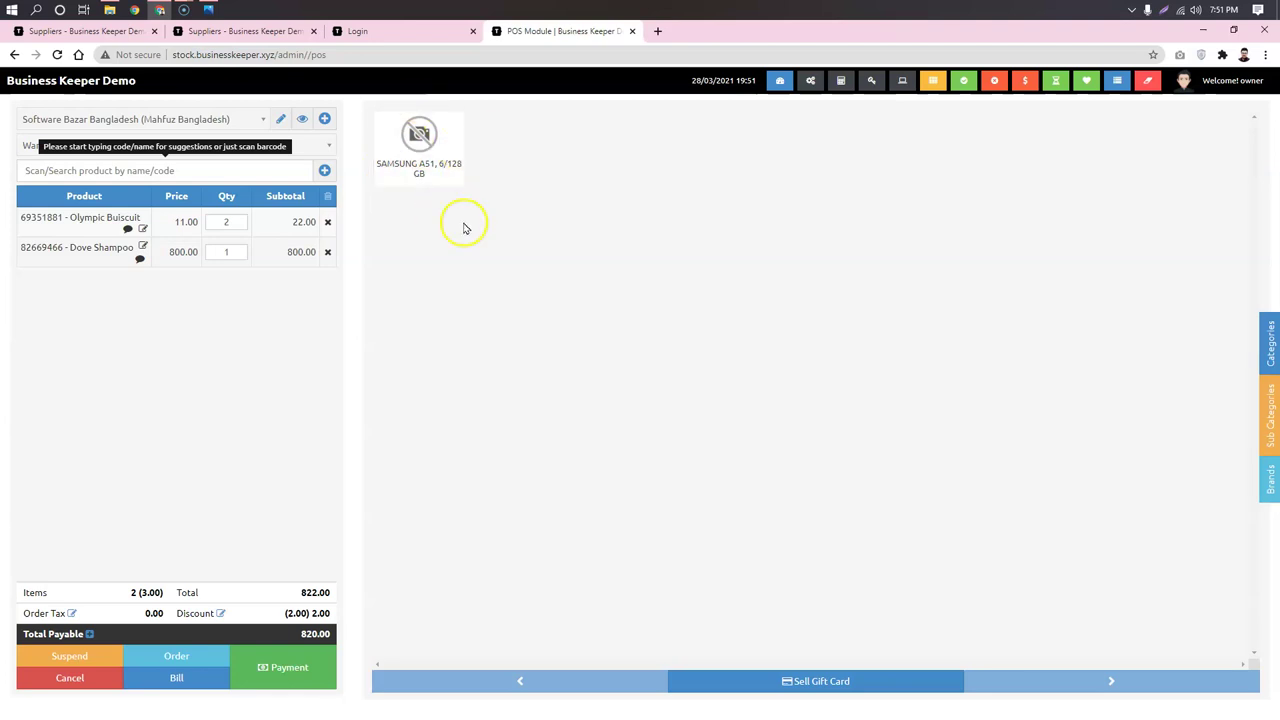
pyautogui.click(398, 125)
pyautogui.moveTo(556, 100); pyautogui.dragTo(615, 118)
pyautogui.click(674, 131)
pyautogui.click(641, 163)
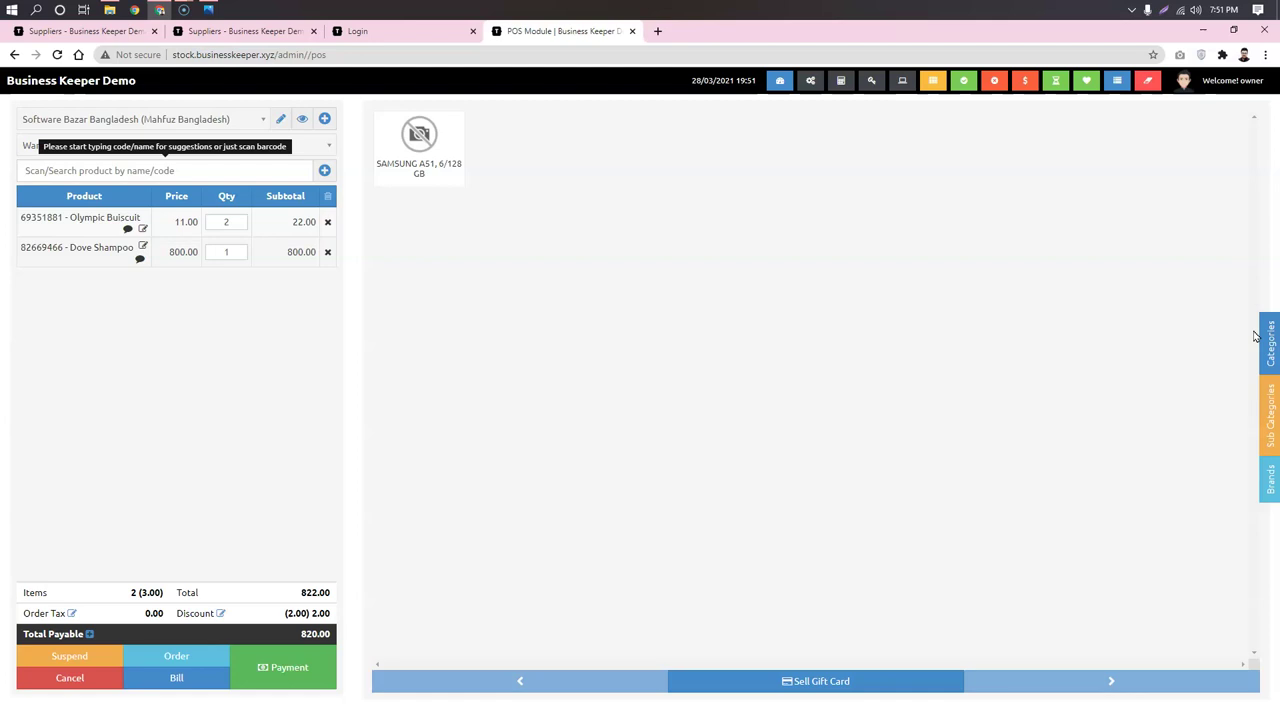
# - Check the subcategories and filter the product display by the Samsung and Vivo brands, ending on Samsung
pyautogui.click(1272, 420)
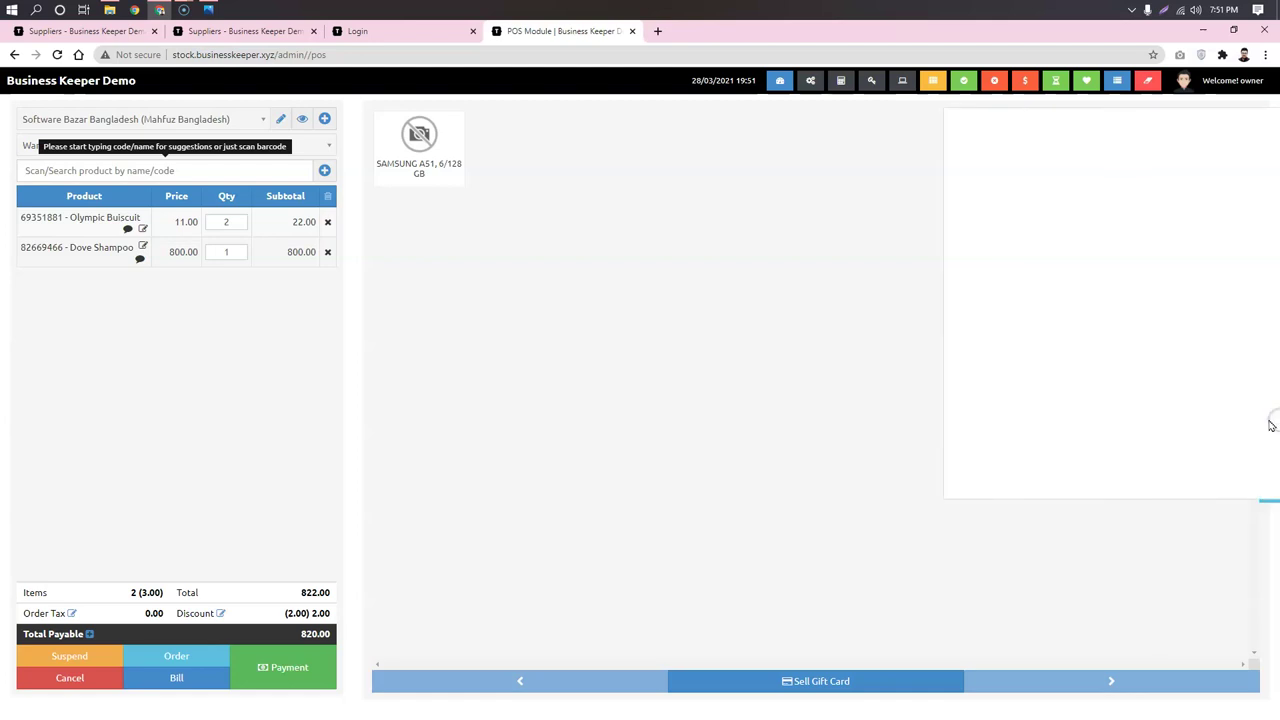
pyautogui.click(731, 300)
pyautogui.click(1268, 485)
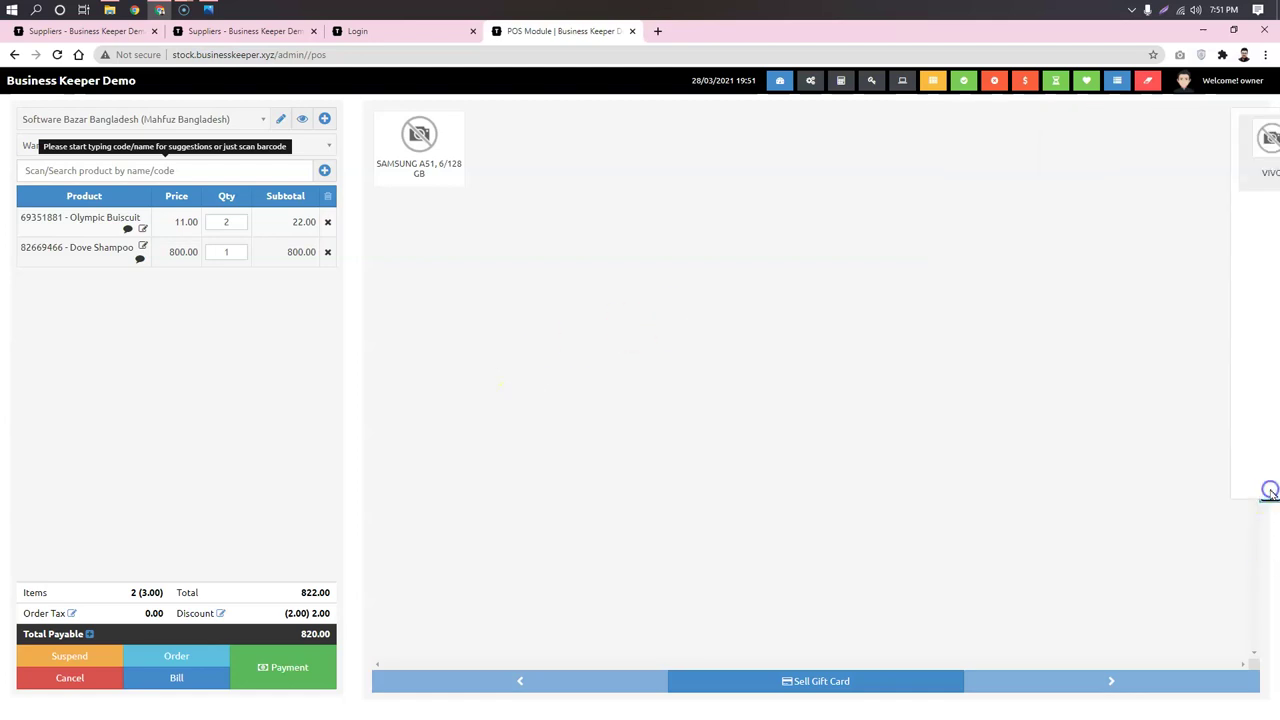
pyautogui.click(1020, 145)
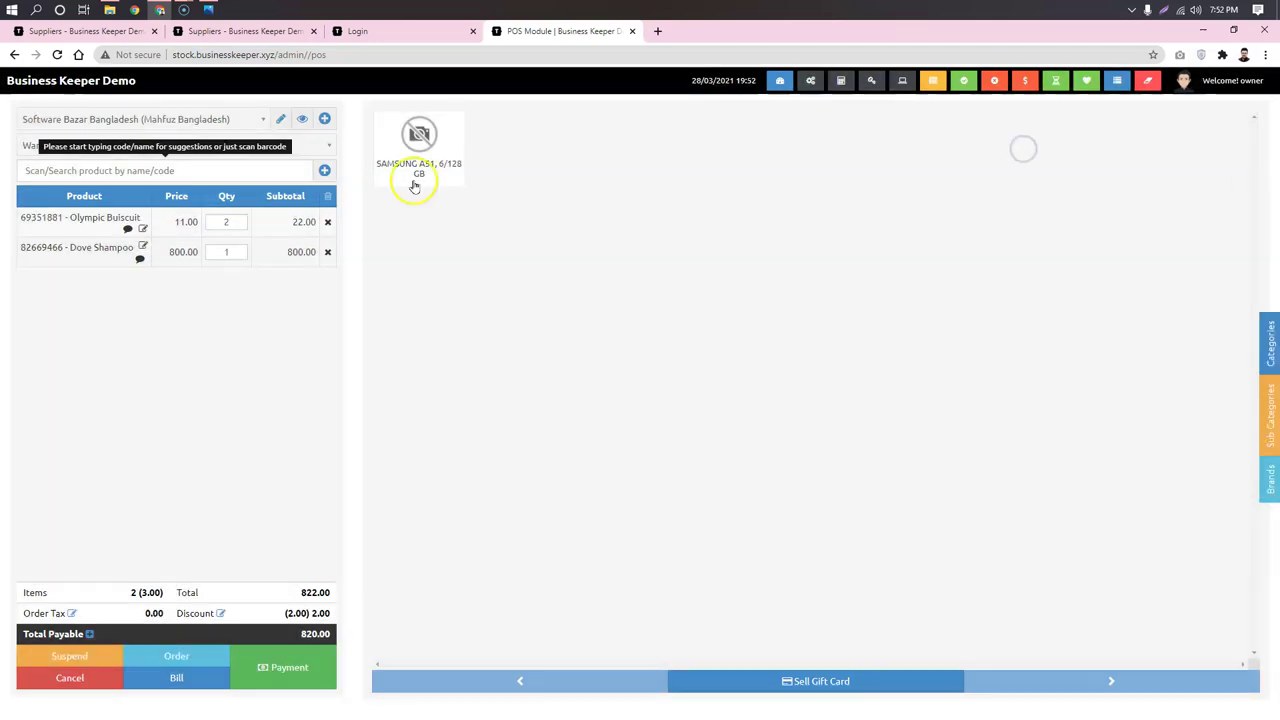
pyautogui.click(1264, 485)
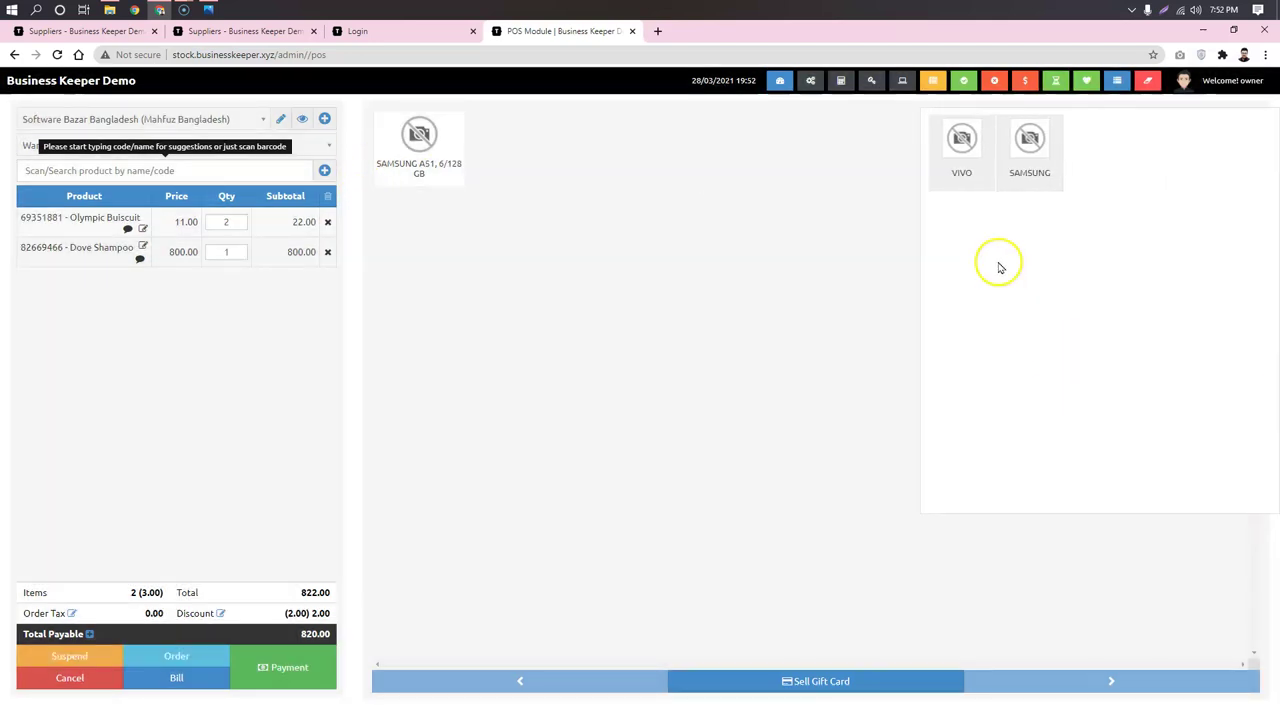
pyautogui.click(980, 152)
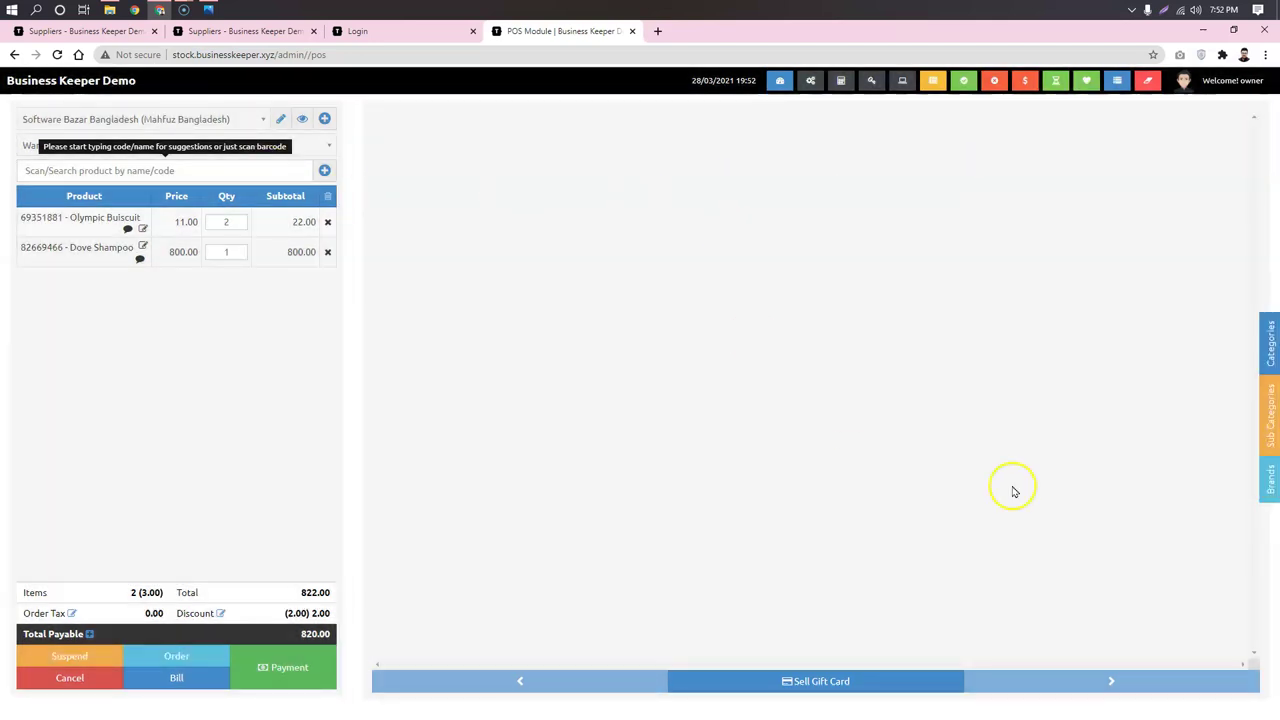
pyautogui.click(1266, 478)
pyautogui.click(1038, 150)
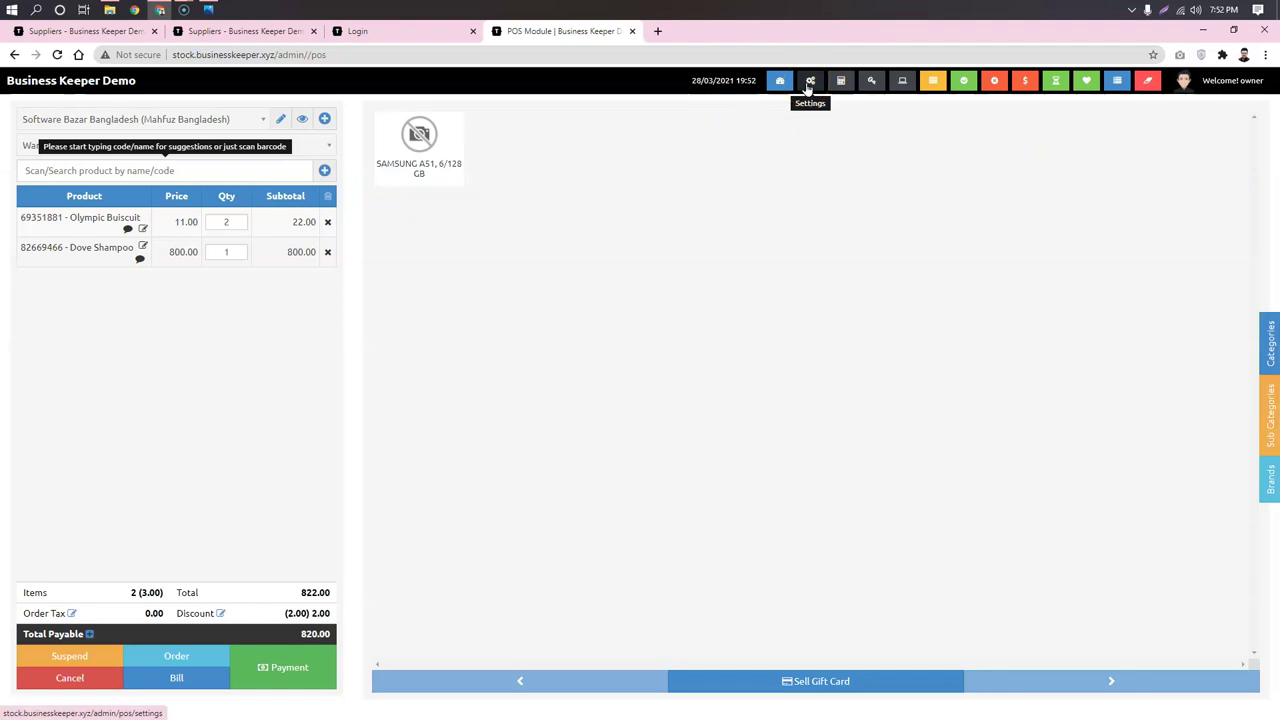
# - Bring up the POS calculator briefly, and review the list of shortcut keys and their actions
pyautogui.click(841, 81)
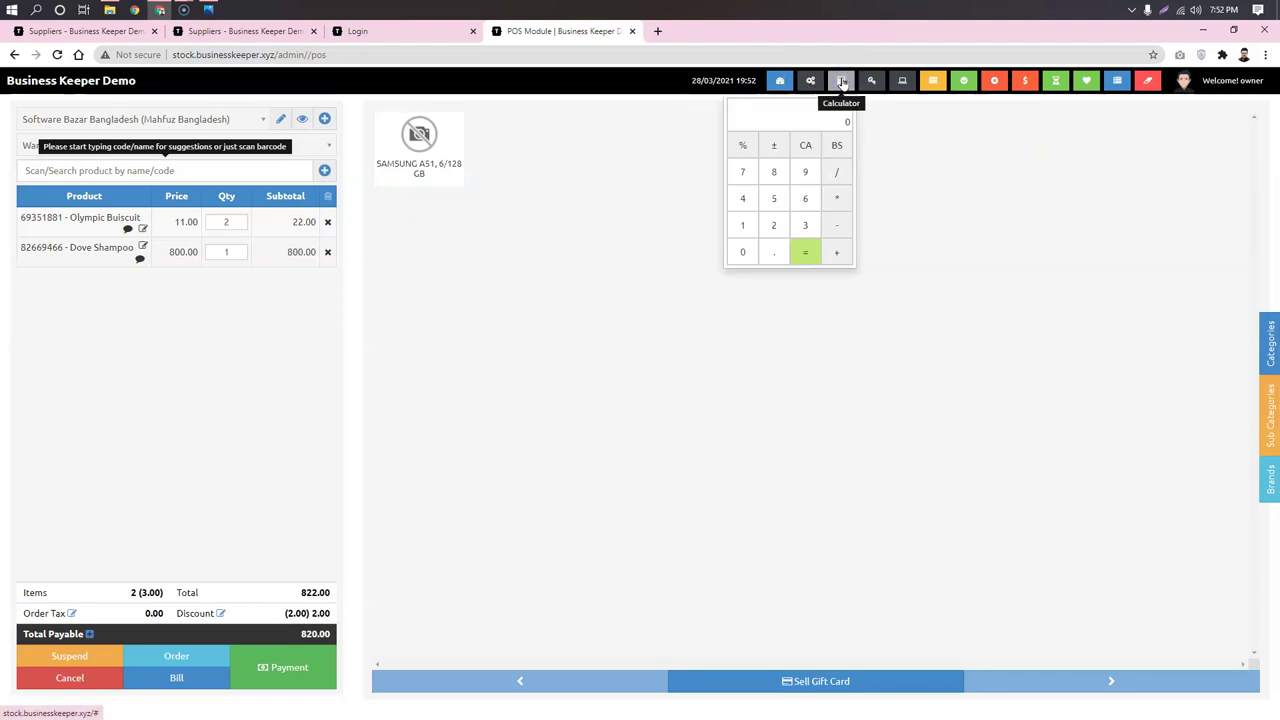
pyautogui.click(841, 81)
pyautogui.click(872, 84)
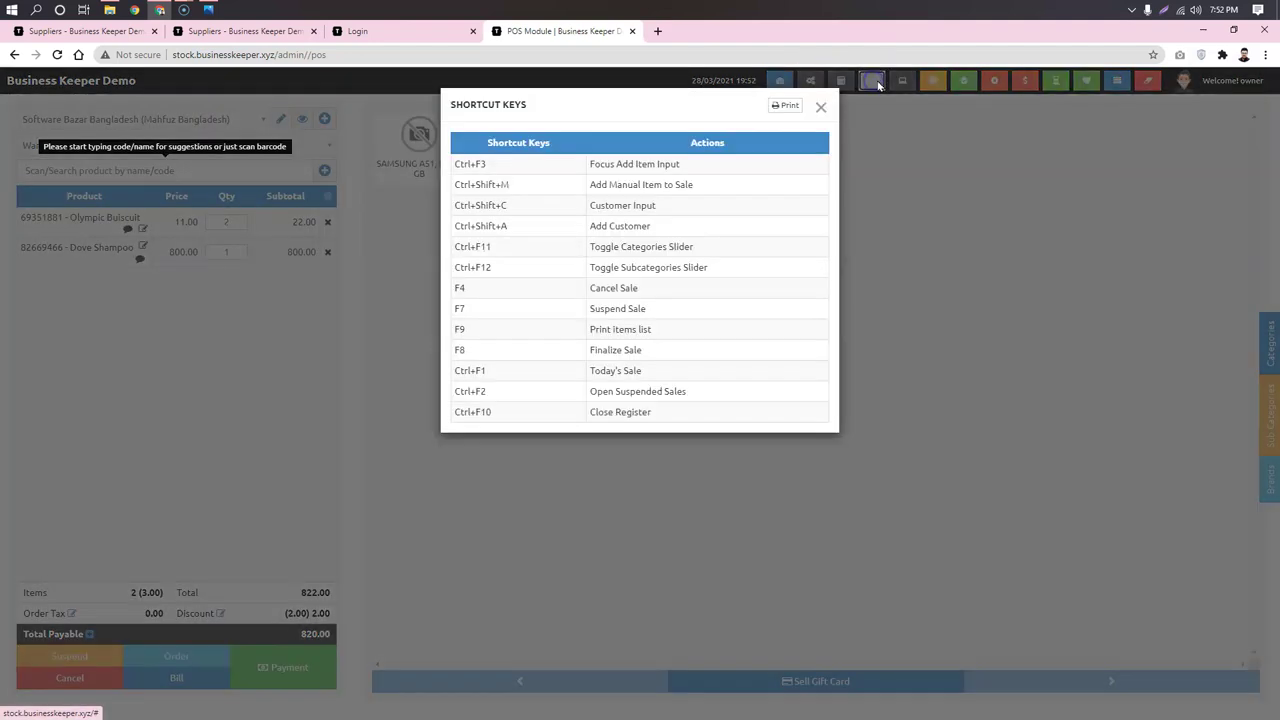
pyautogui.moveTo(590, 165); pyautogui.dragTo(640, 274)
pyautogui.click(640, 274)
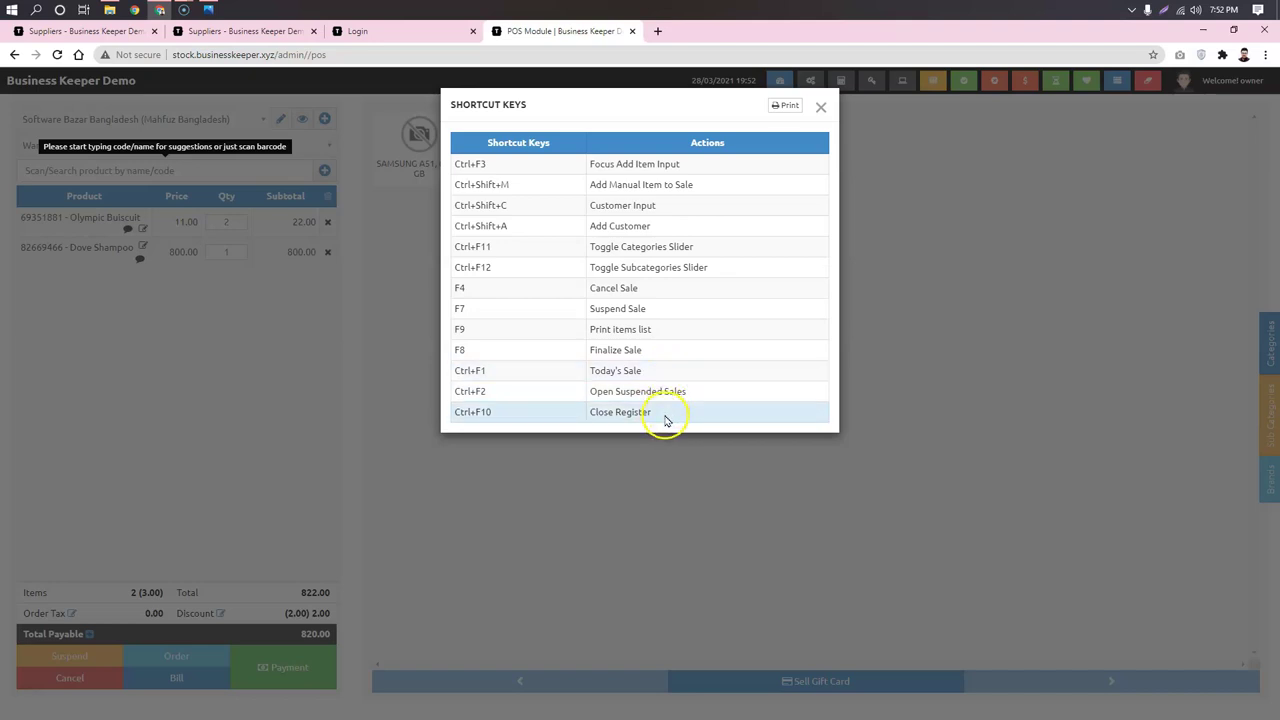
pyautogui.click(632, 310)
pyautogui.click(626, 273)
pyautogui.moveTo(704, 268); pyautogui.dragTo(575, 229)
pyautogui.click(657, 229)
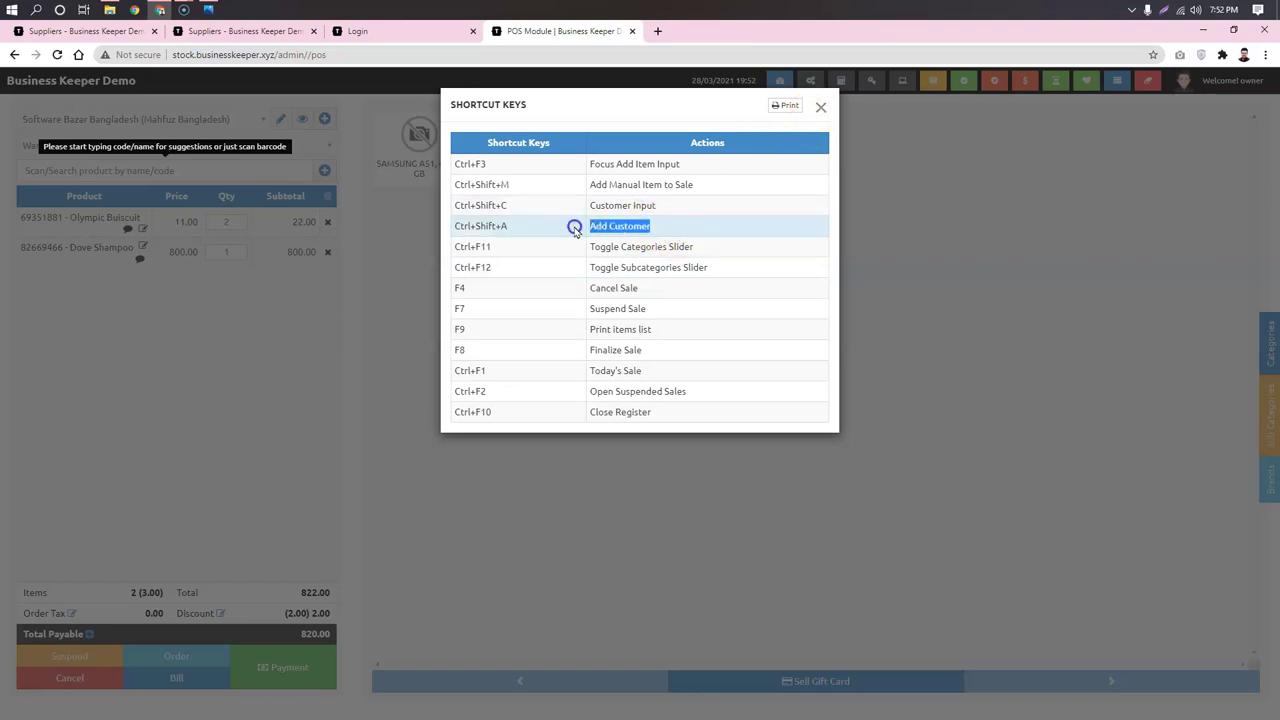
pyautogui.click(821, 106)
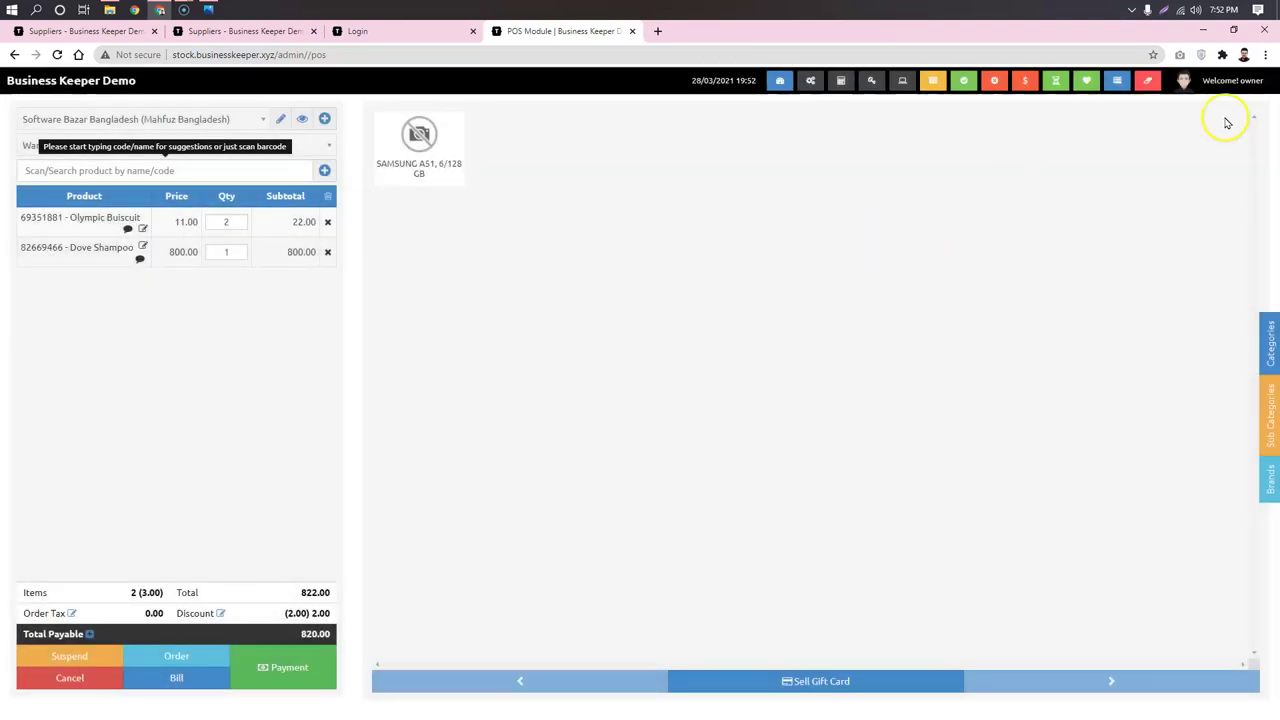
# - View the current sale on the customer-facing bill screen and check the list of suspended sales
pyautogui.click(901, 82)
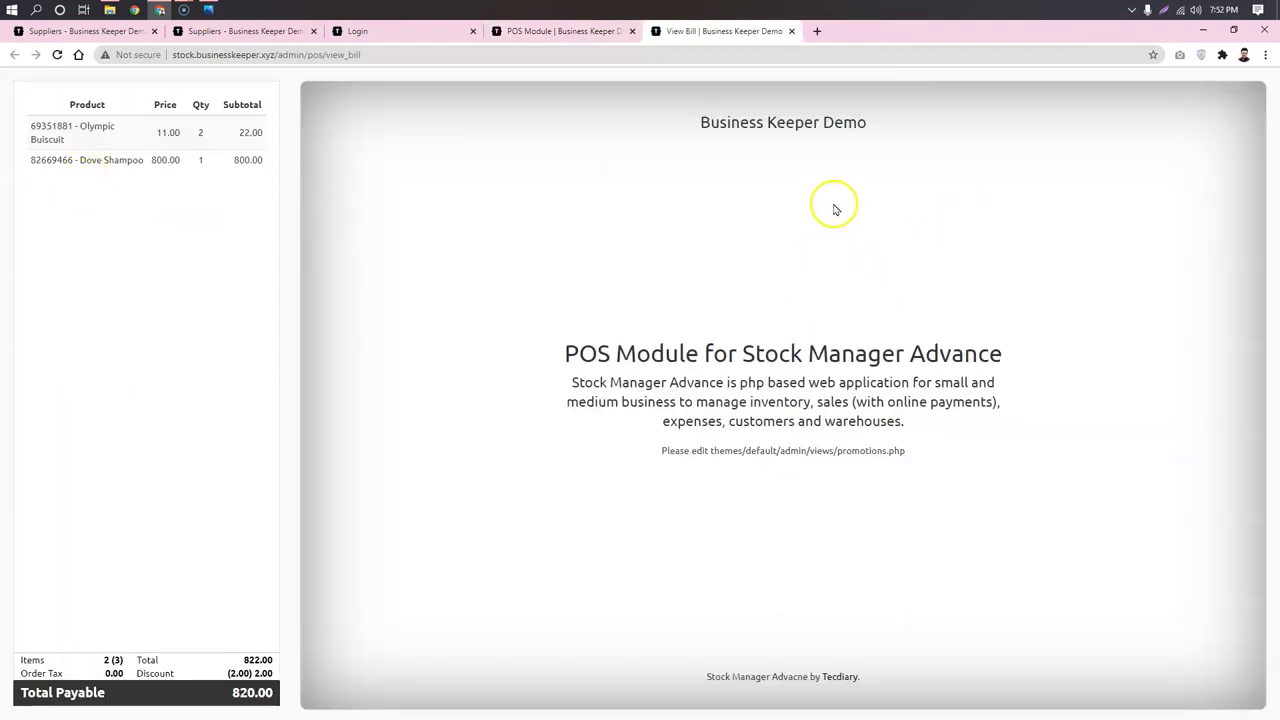
pyautogui.click(792, 31)
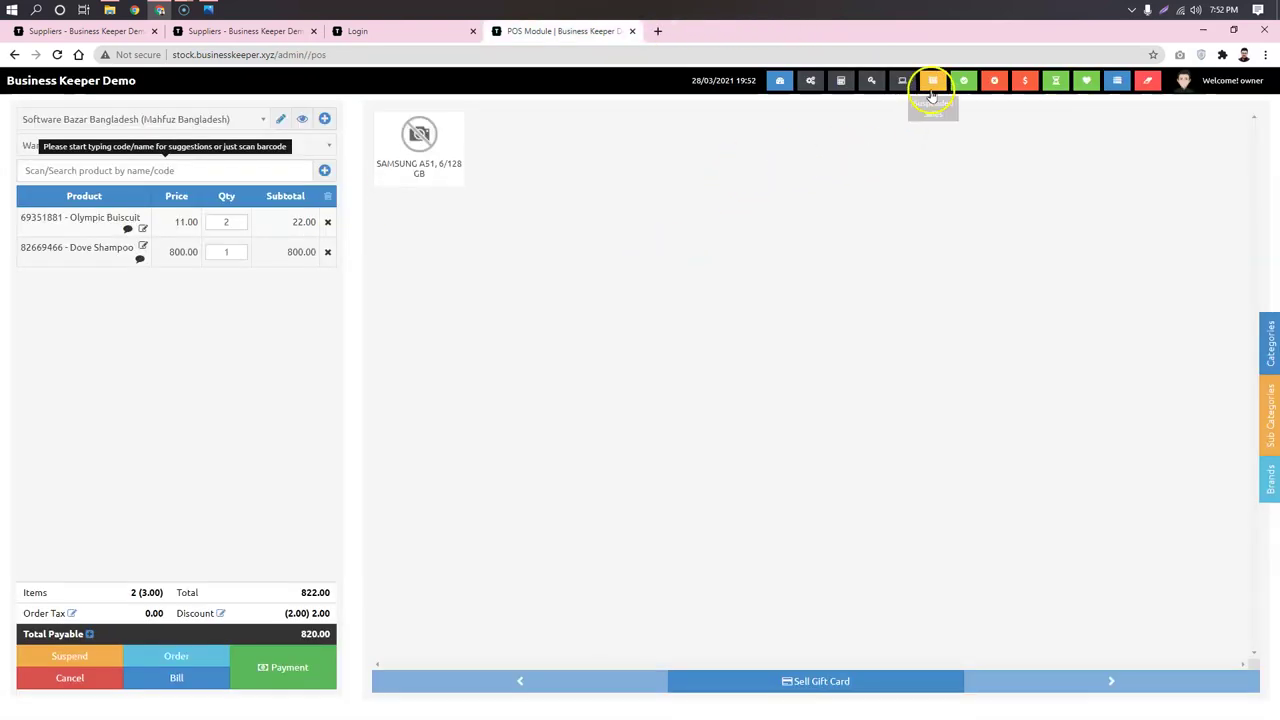
pyautogui.click(932, 88)
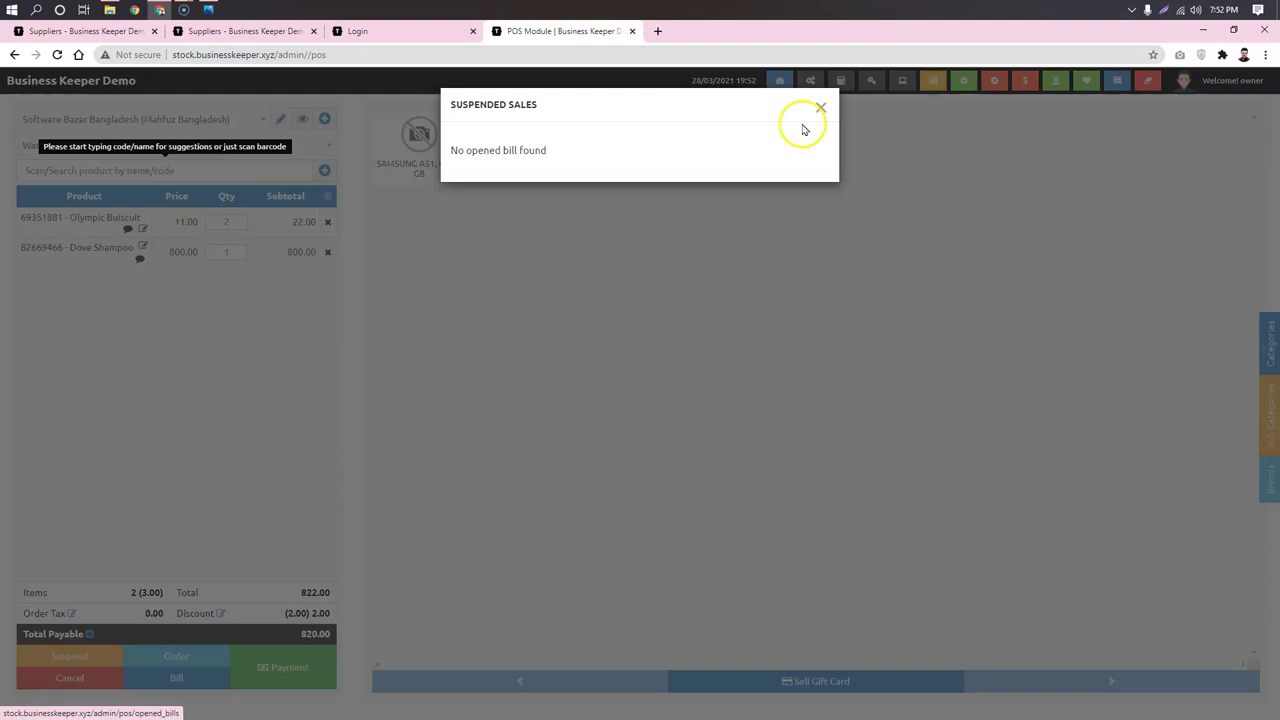
pyautogui.click(820, 108)
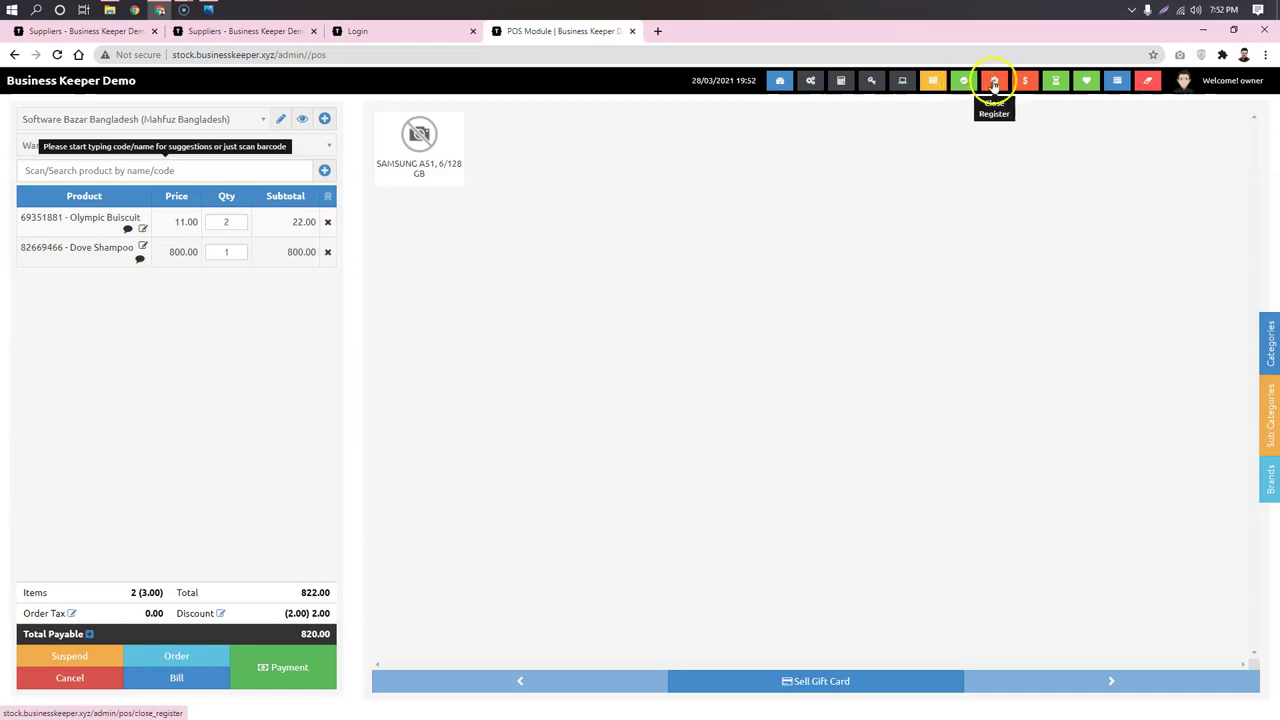
# - Review the day's profit and loss for all warehouses and the summary of today's sale
pyautogui.click(1055, 84)
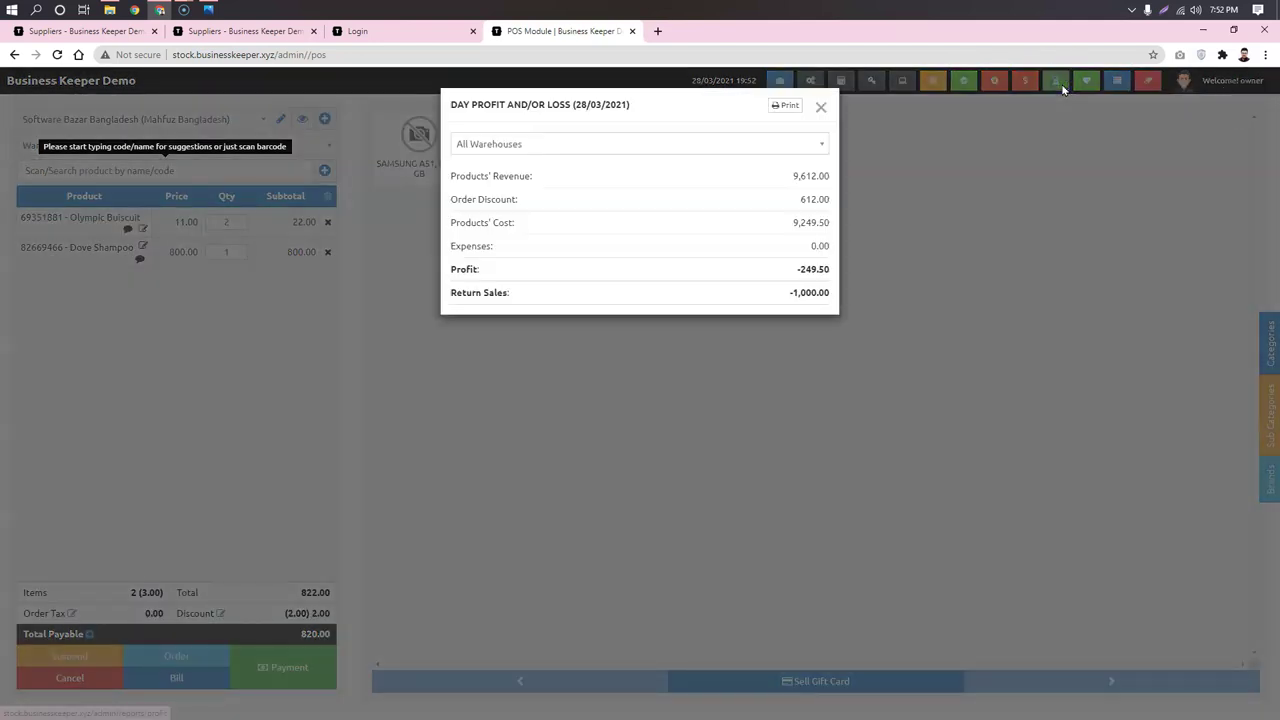
pyautogui.click(821, 106)
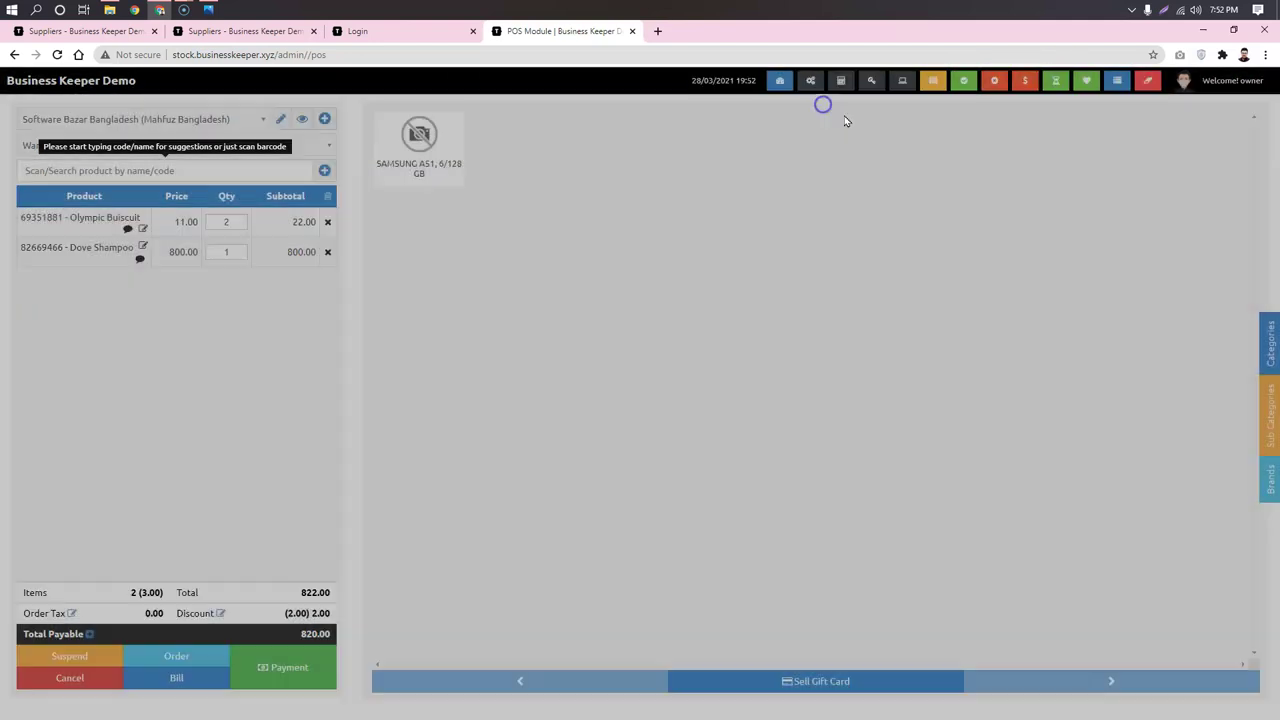
pyautogui.click(1100, 90)
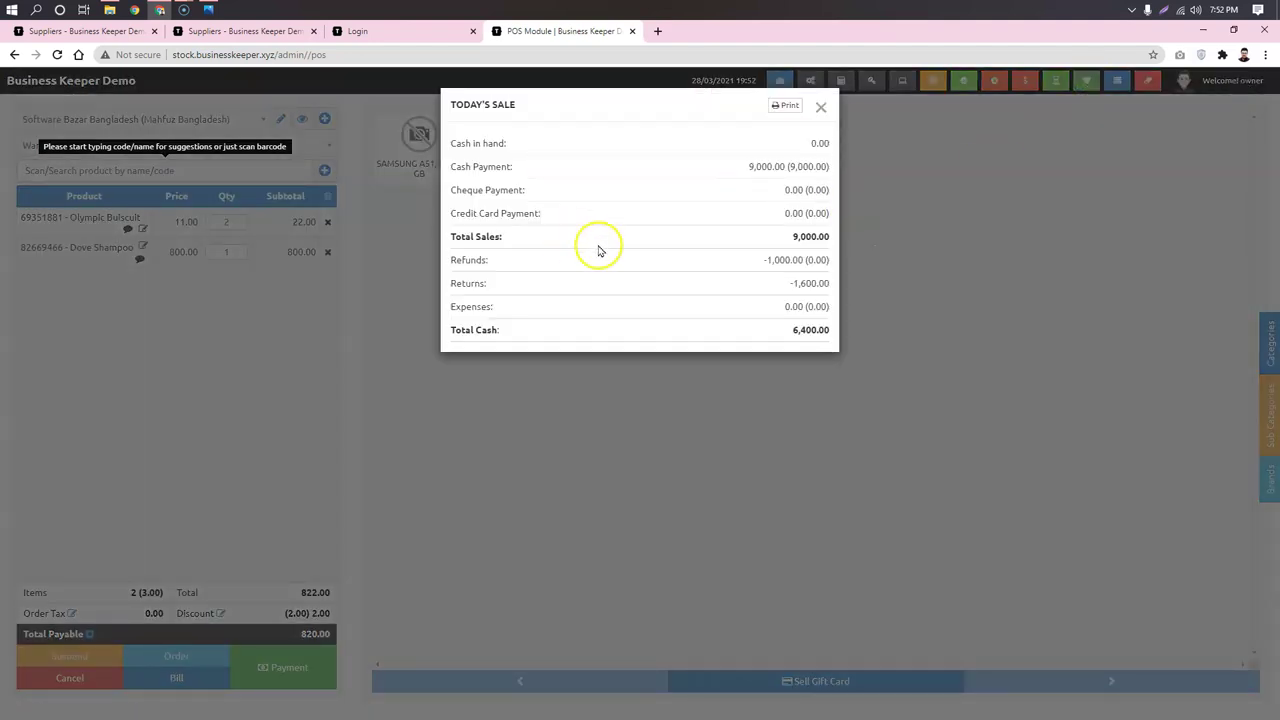
pyautogui.click(820, 107)
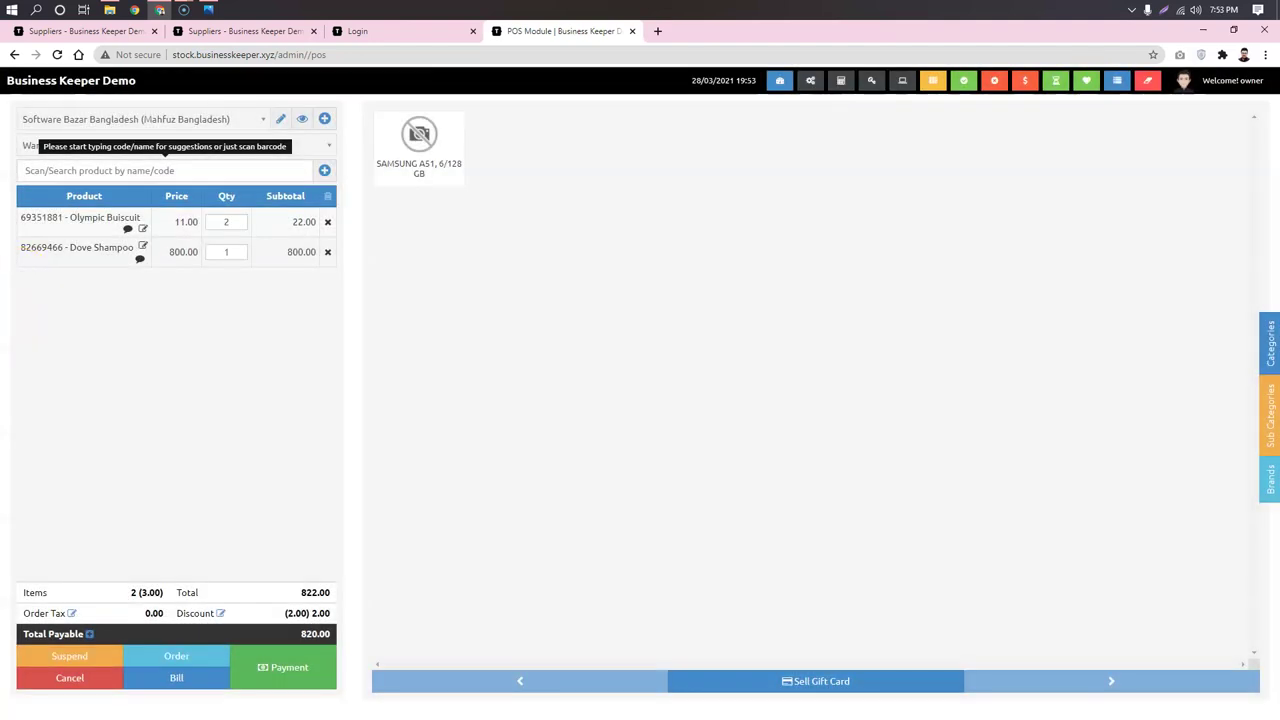
# - Start the payment for the sale and set the cash amount to 900 from quick cash values, checking the balance
pyautogui.click(292, 666)
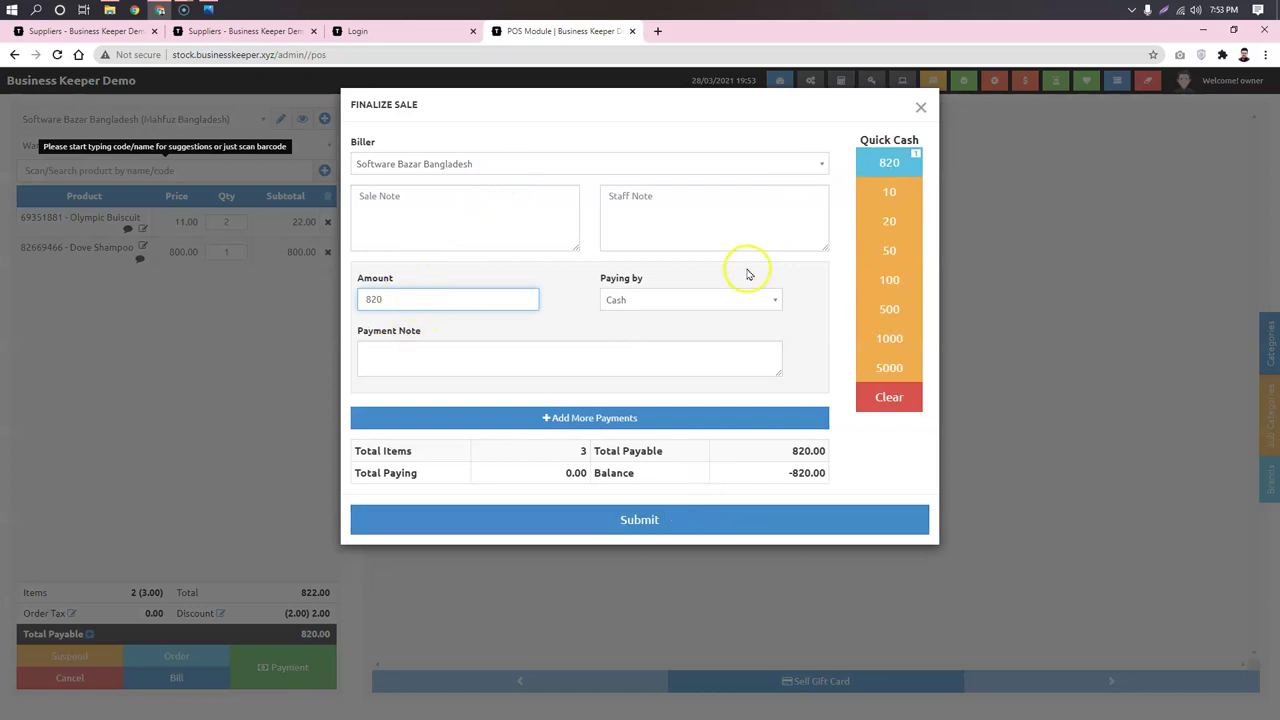
pyautogui.click(892, 397)
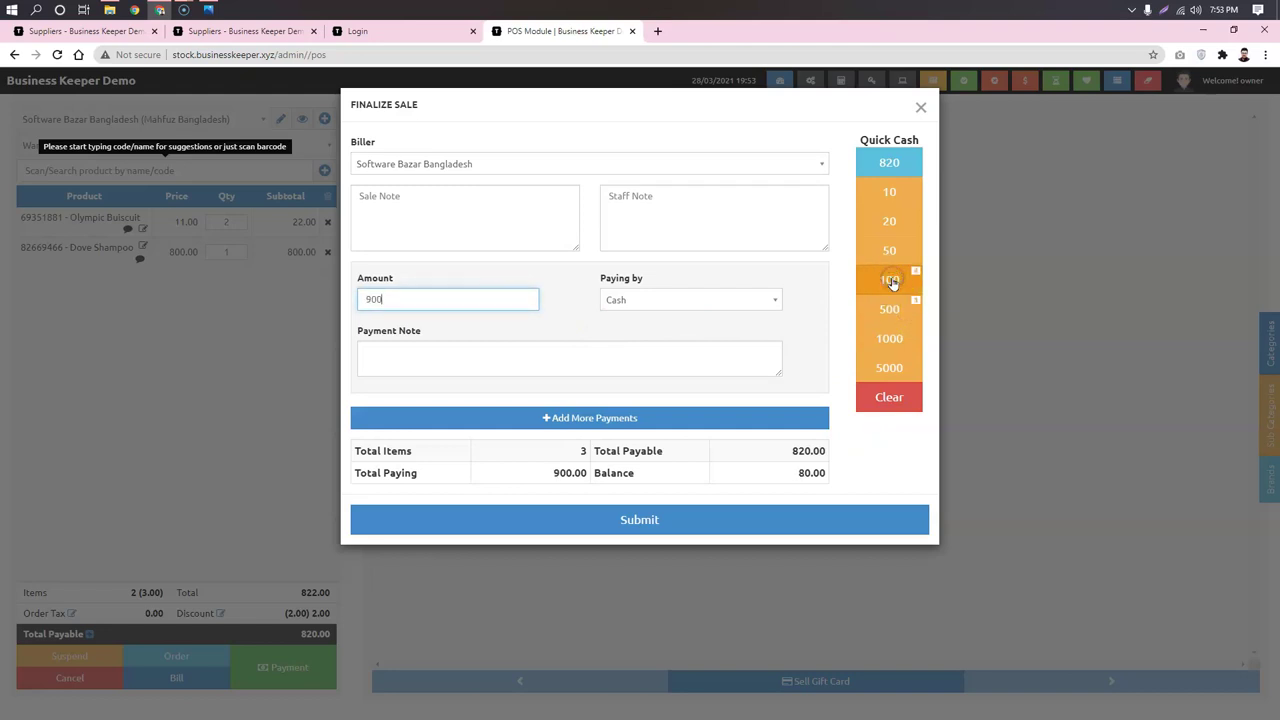
pyautogui.click(802, 472)
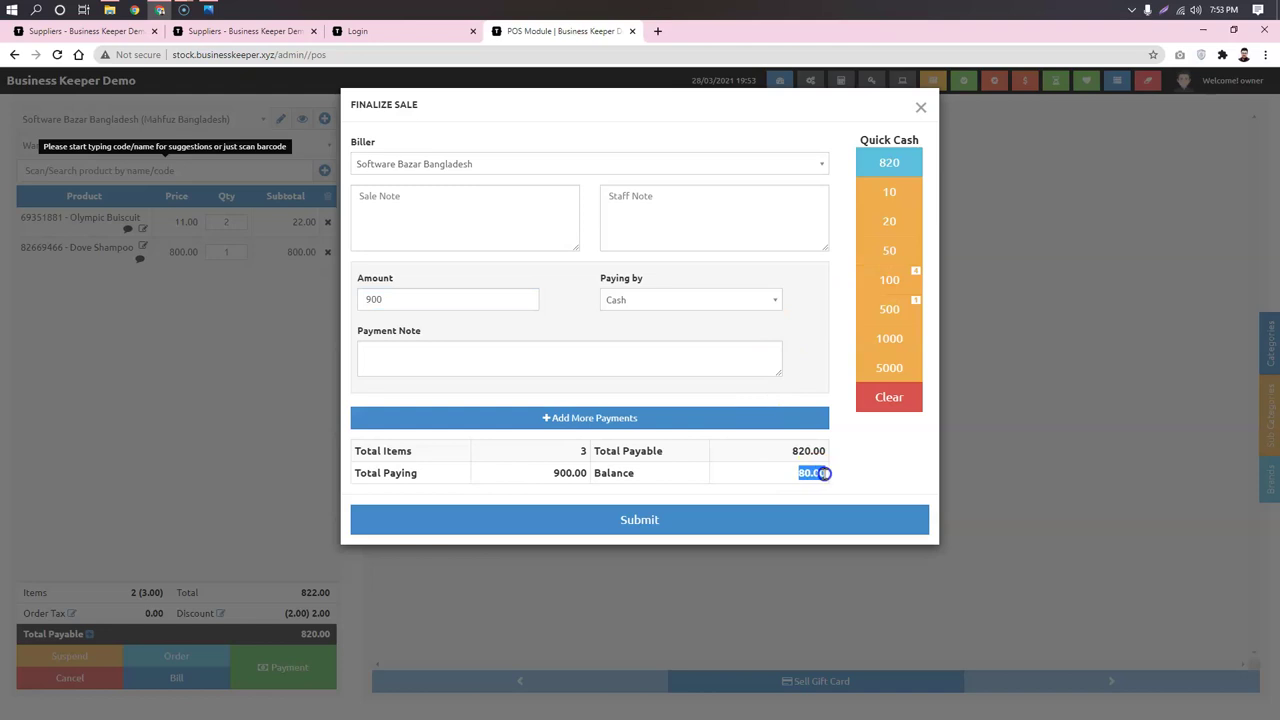
# - Try quick cash amounts of 1000 and 500 in turn, checking the balance for each
pyautogui.click(894, 398)
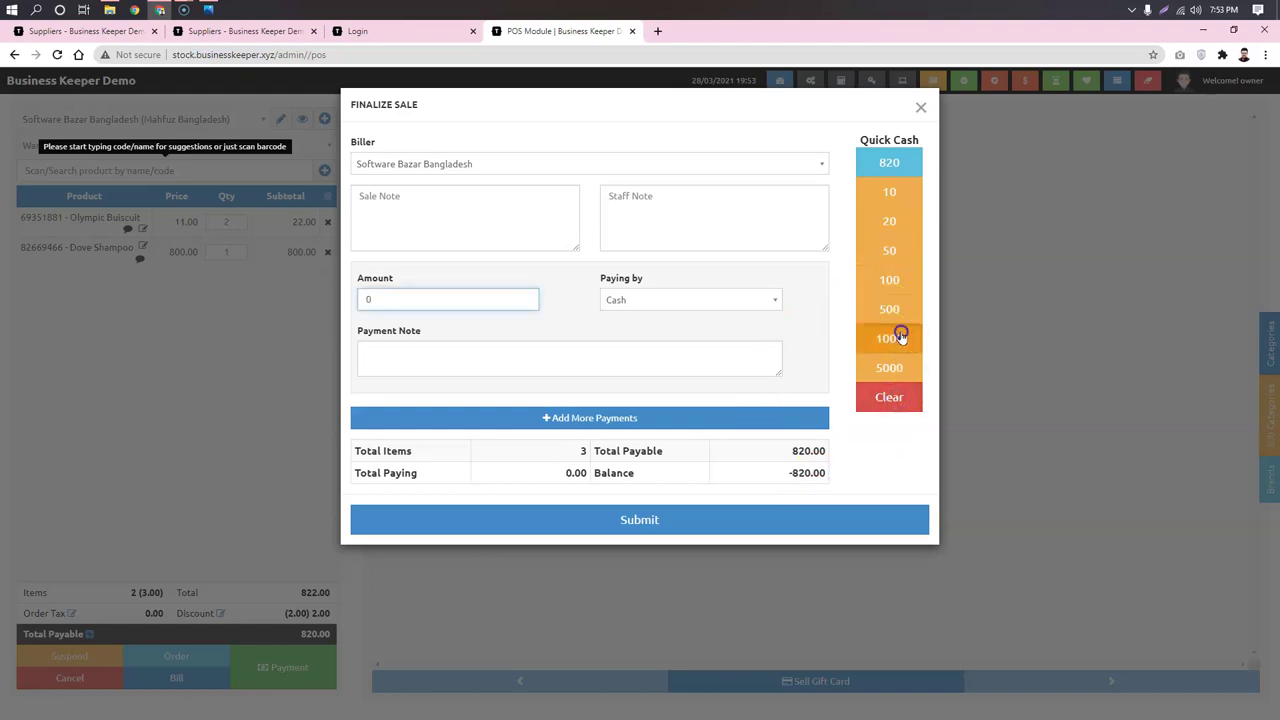
pyautogui.moveTo(765, 482); pyautogui.dragTo(837, 477)
pyautogui.click(908, 451)
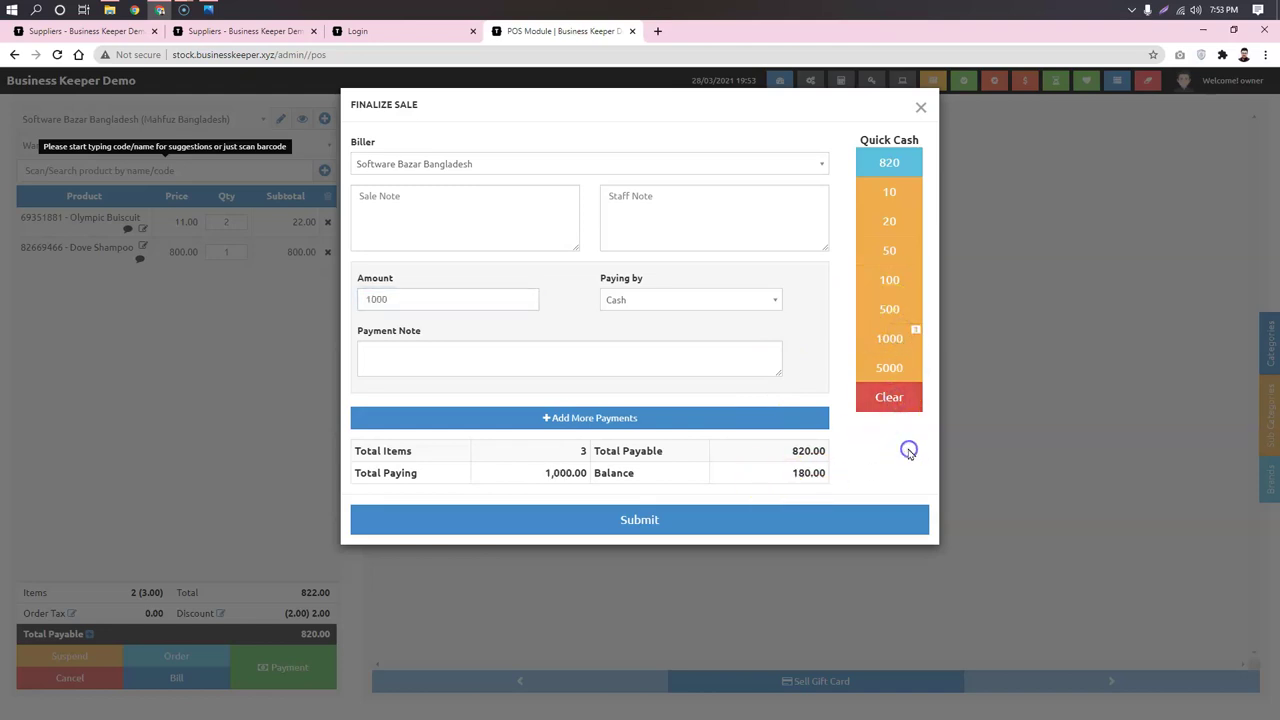
pyautogui.click(900, 400)
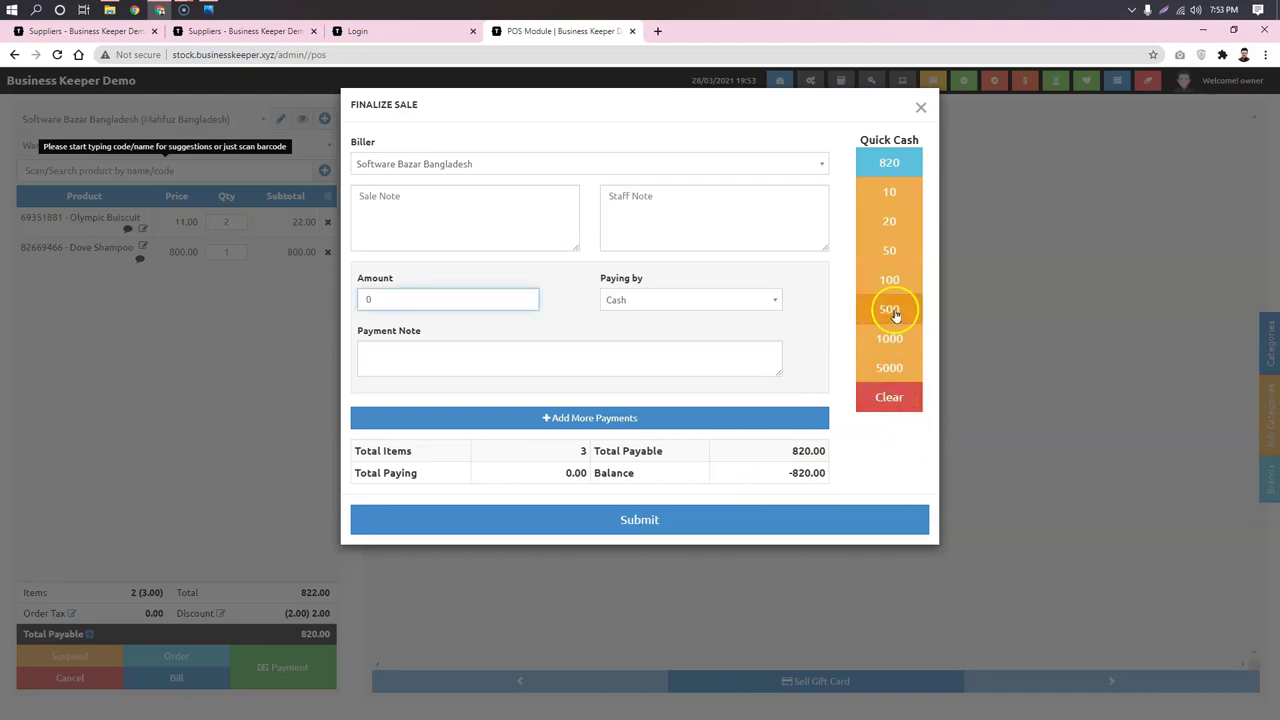
pyautogui.moveTo(777, 477); pyautogui.dragTo(818, 473)
# - Reset the payment, set the cash amount to 1000, and submit the sale
pyautogui.click(889, 397)
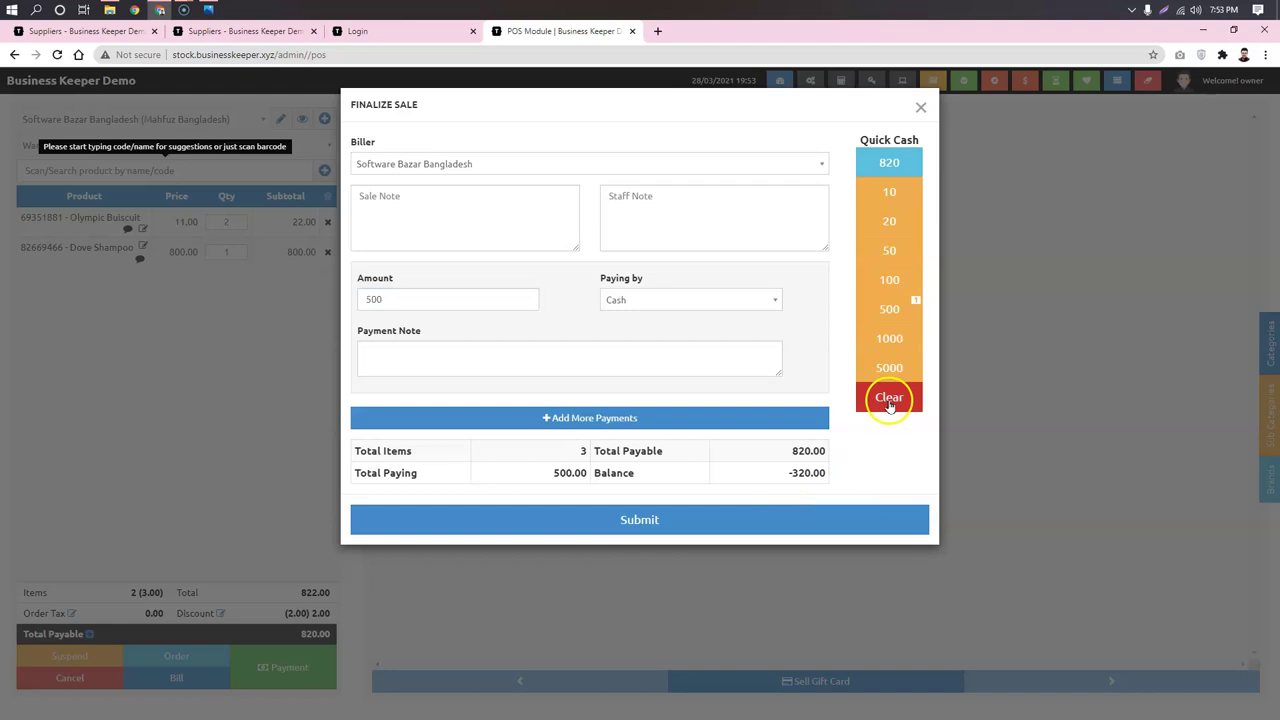
pyautogui.click(889, 338)
pyautogui.click(857, 446)
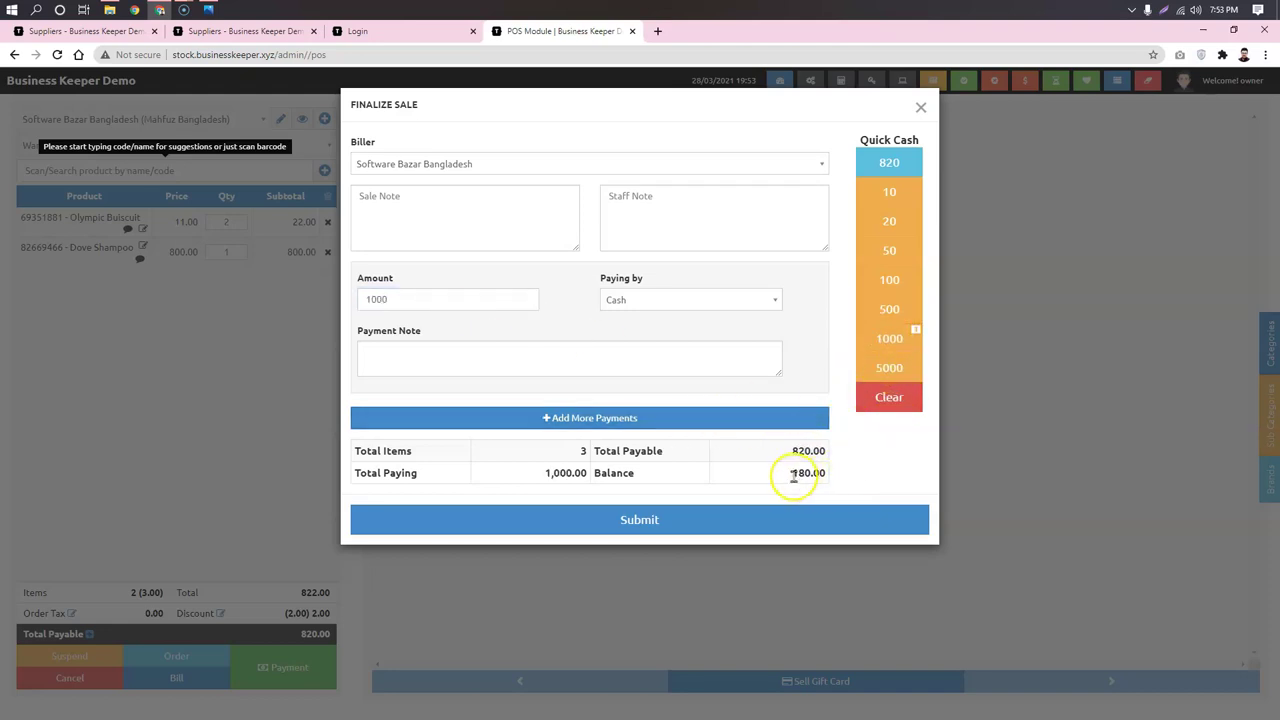
pyautogui.click(731, 532)
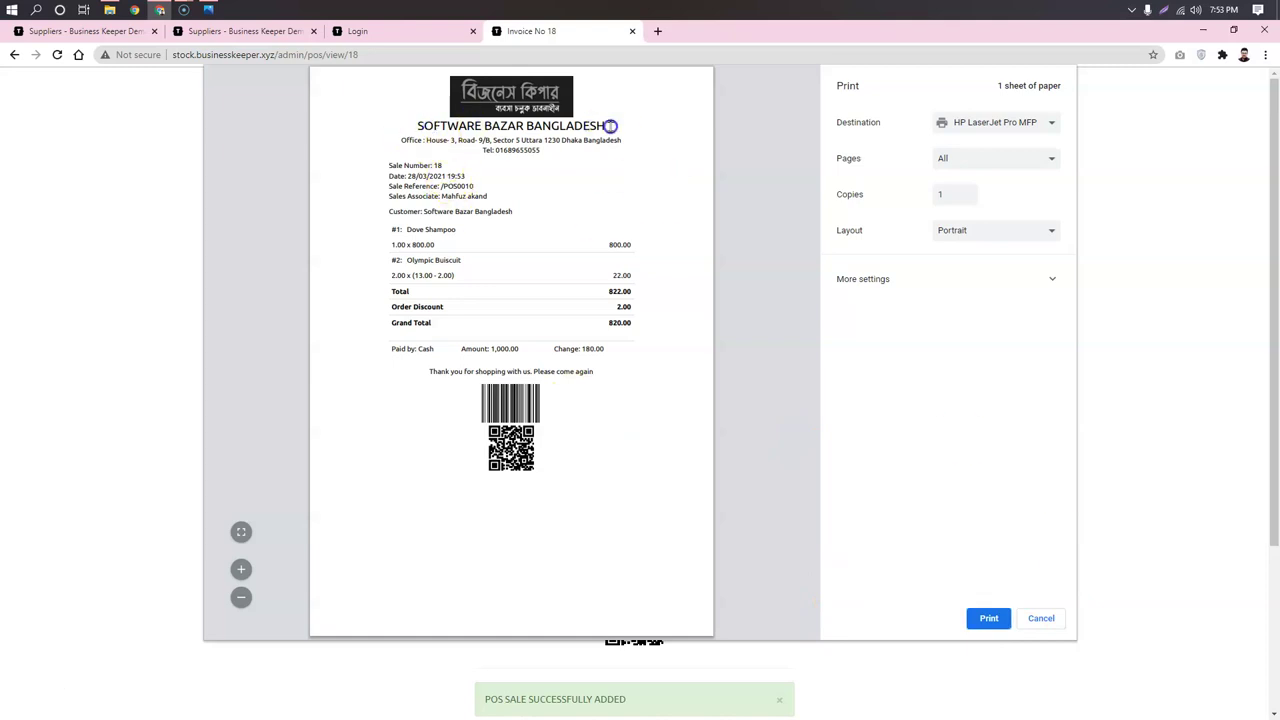
# - Cancel printing the receipt, look over the invoice and its output options, and return to the POS screen
pyautogui.moveTo(608, 124); pyautogui.dragTo(447, 140)
pyautogui.click(1041, 618)
pyautogui.scroll(-2, 620, 540)
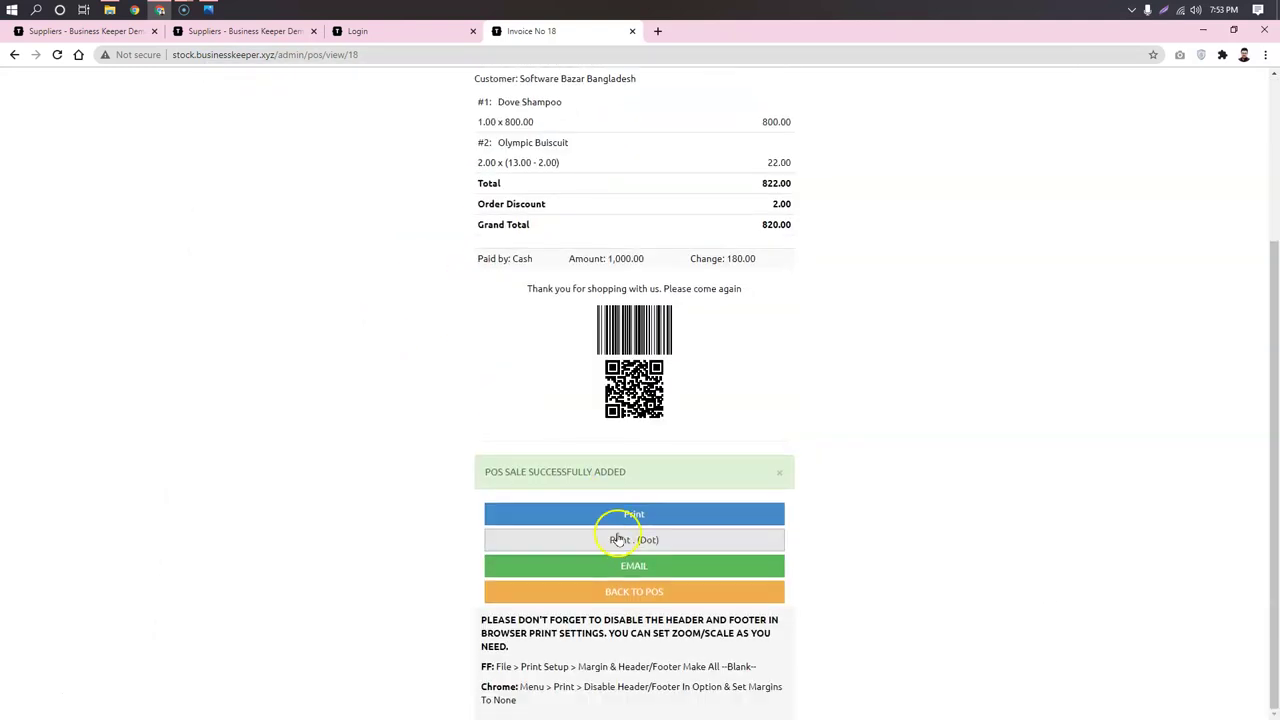
pyautogui.click(686, 591)
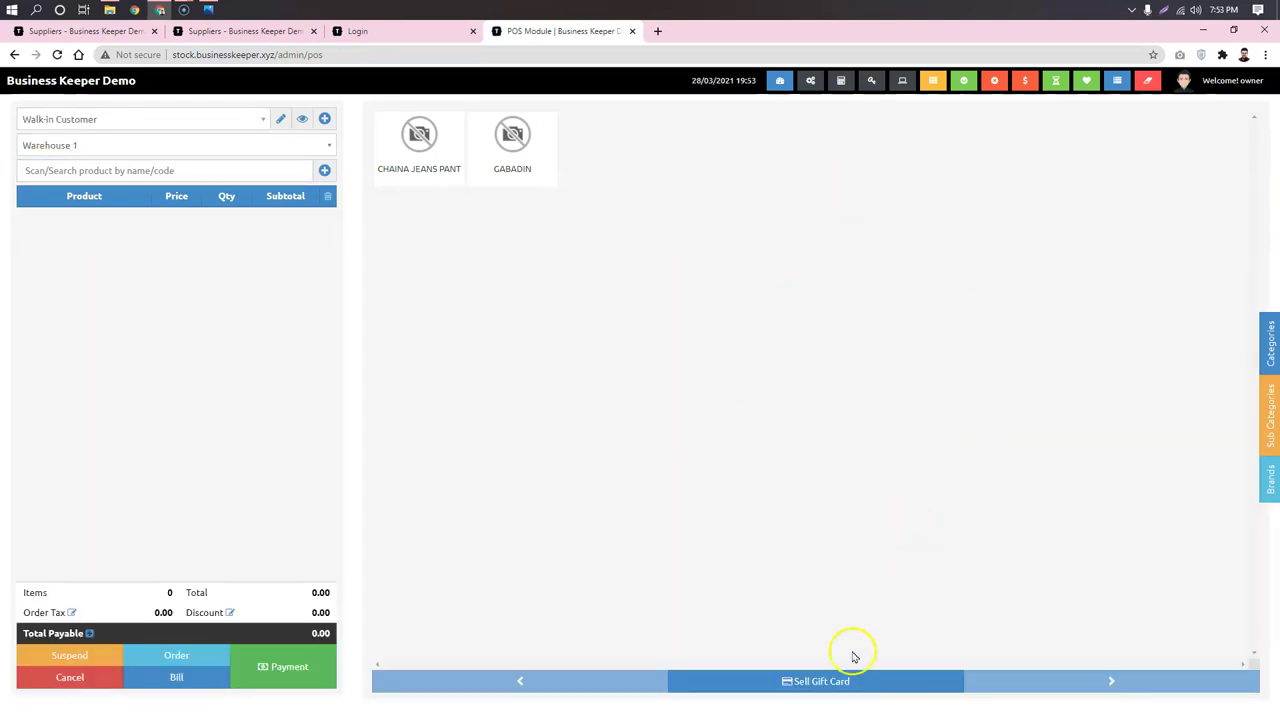
# - Look over the fields of the gift card sale form without filling them in
pyautogui.click(820, 684)
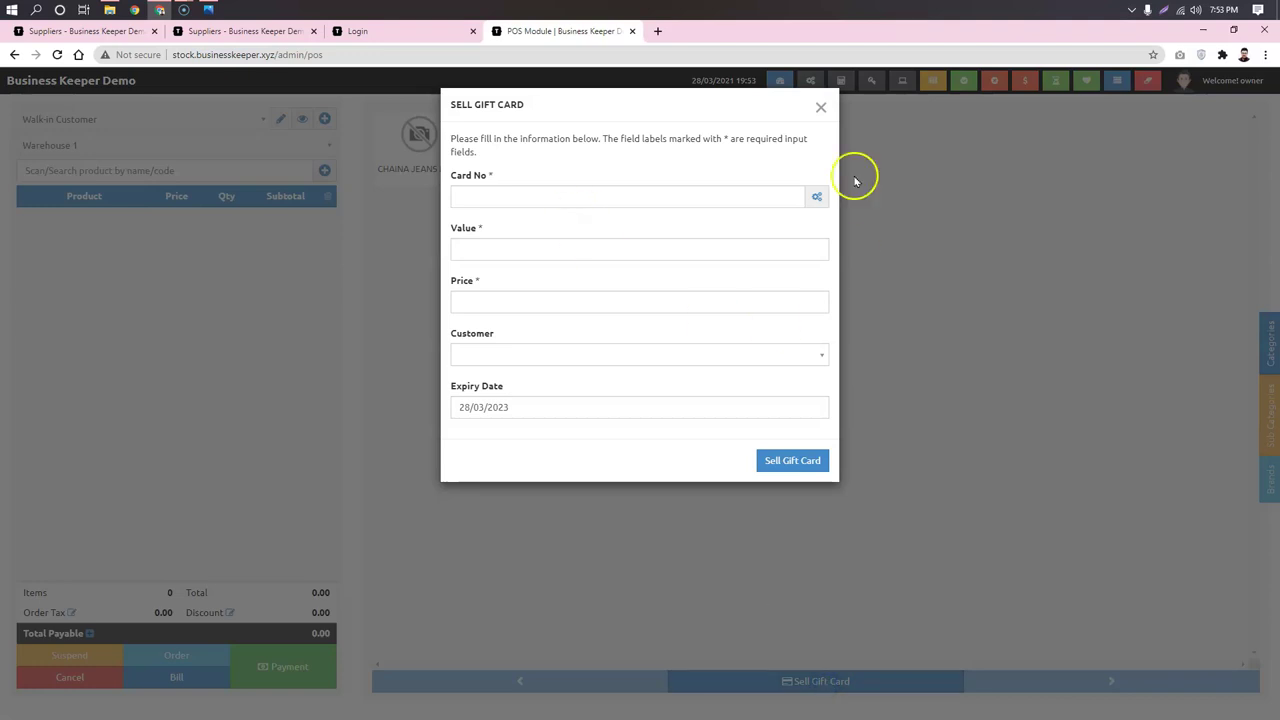
pyautogui.click(820, 107)
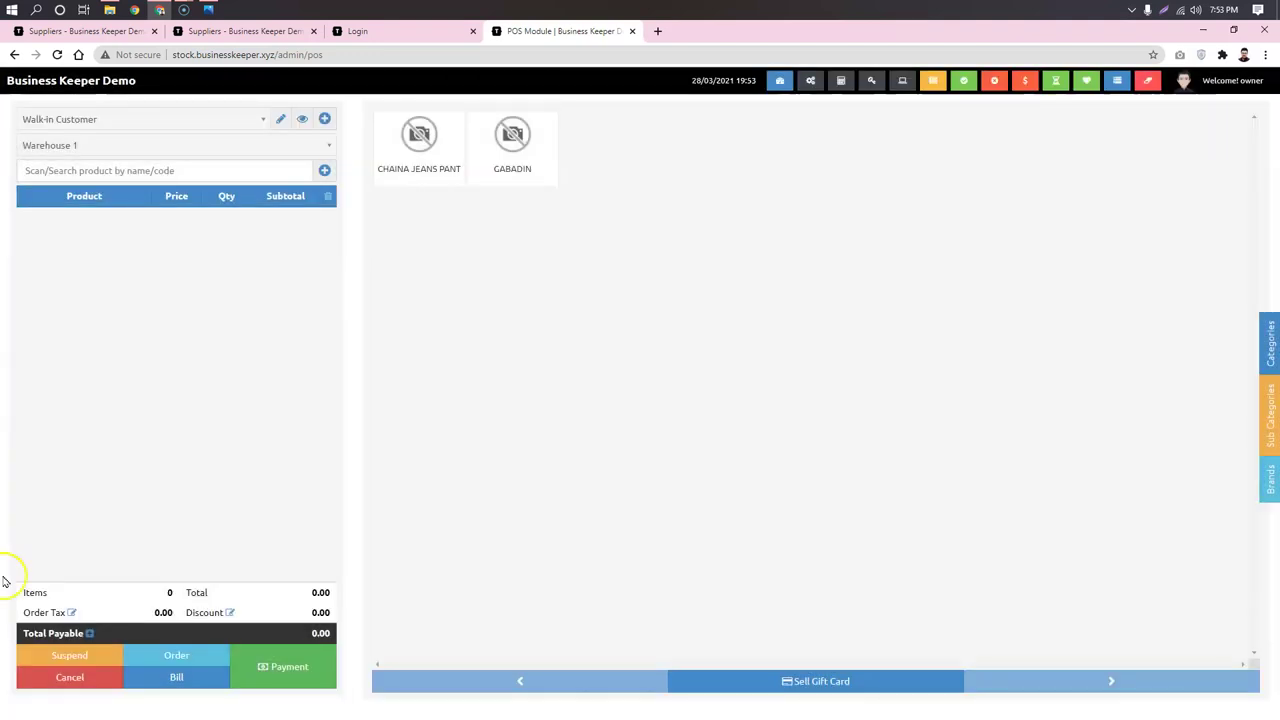
pyautogui.click(886, 682)
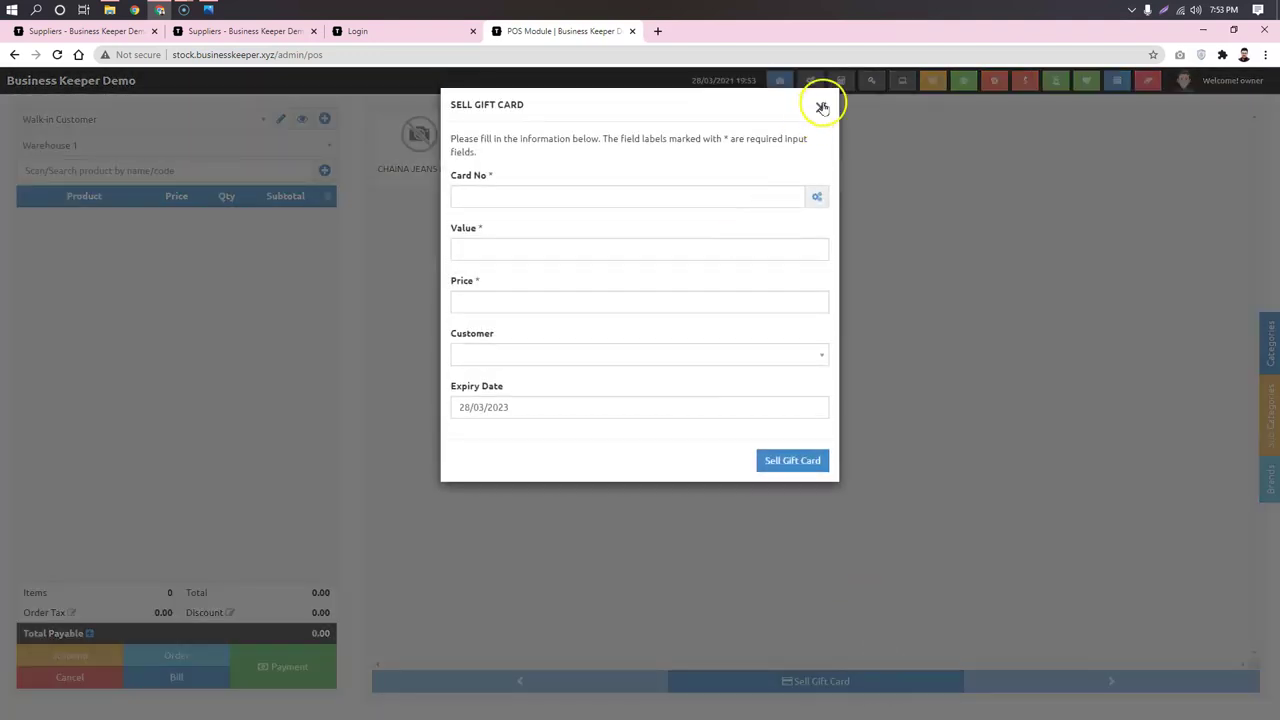